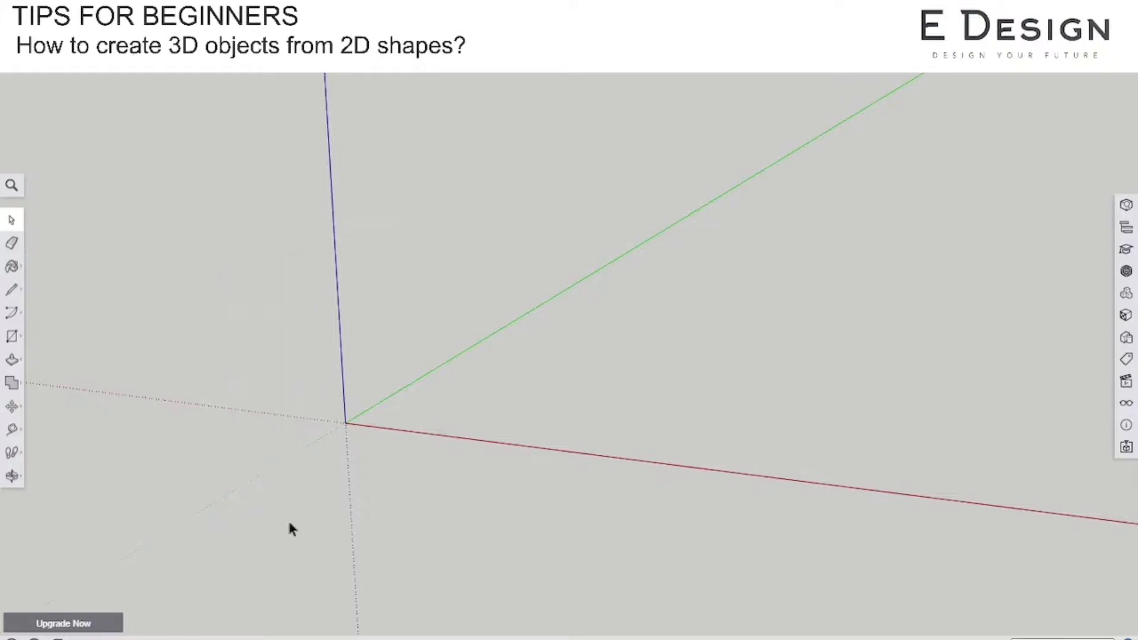
Zoom, orbit and pan around the origin to examine the three drawing axes from different angles
scroll(422, 425, "down", 3)
middle_click_drag(491, 432, 464, 422)
scroll(465, 422, "down", 3)
left_click(11, 478)
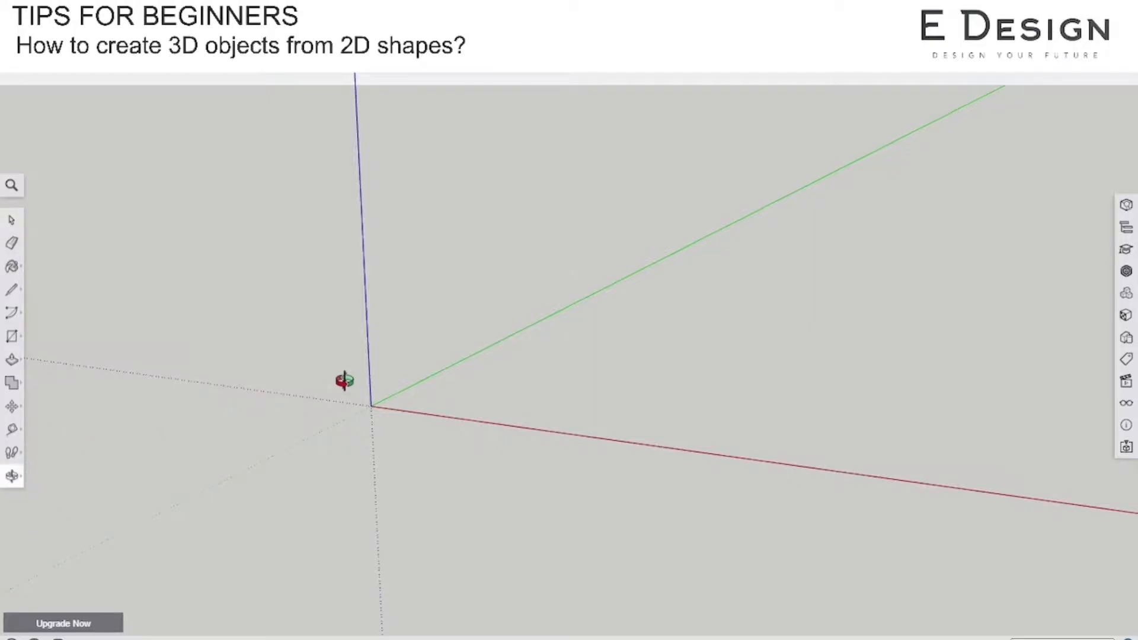
left_click(12, 477)
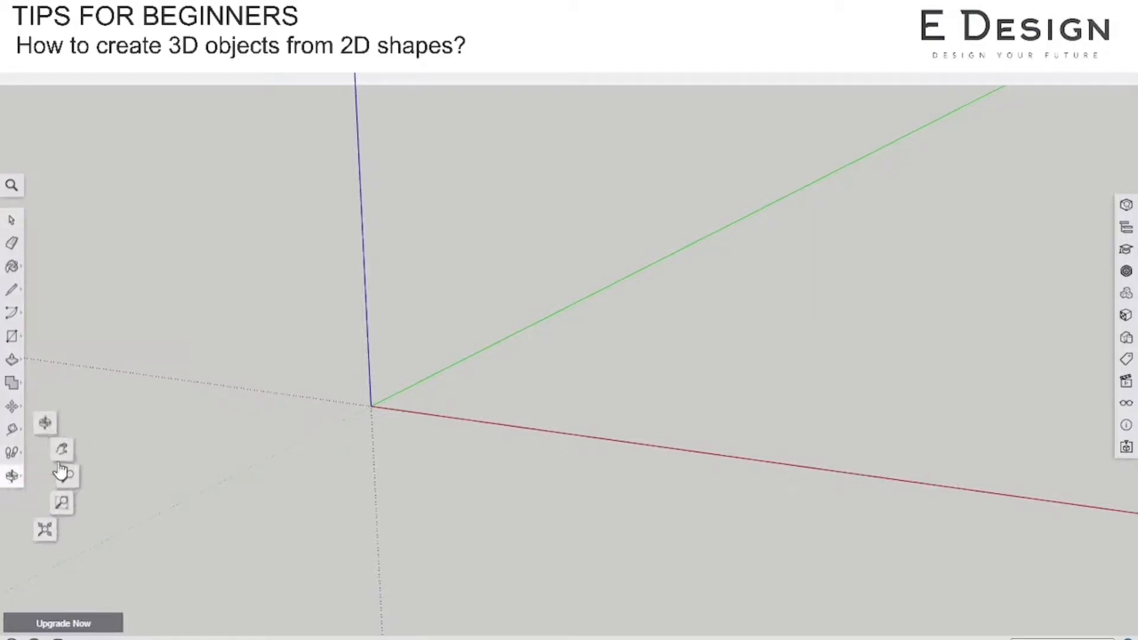
left_click(64, 454)
left_click_drag(216, 386, 312, 349)
middle_click_drag(618, 368, 115, 533)
middle_click_drag(314, 406, 231, 399)
left_click_drag(308, 312, 343, 353)
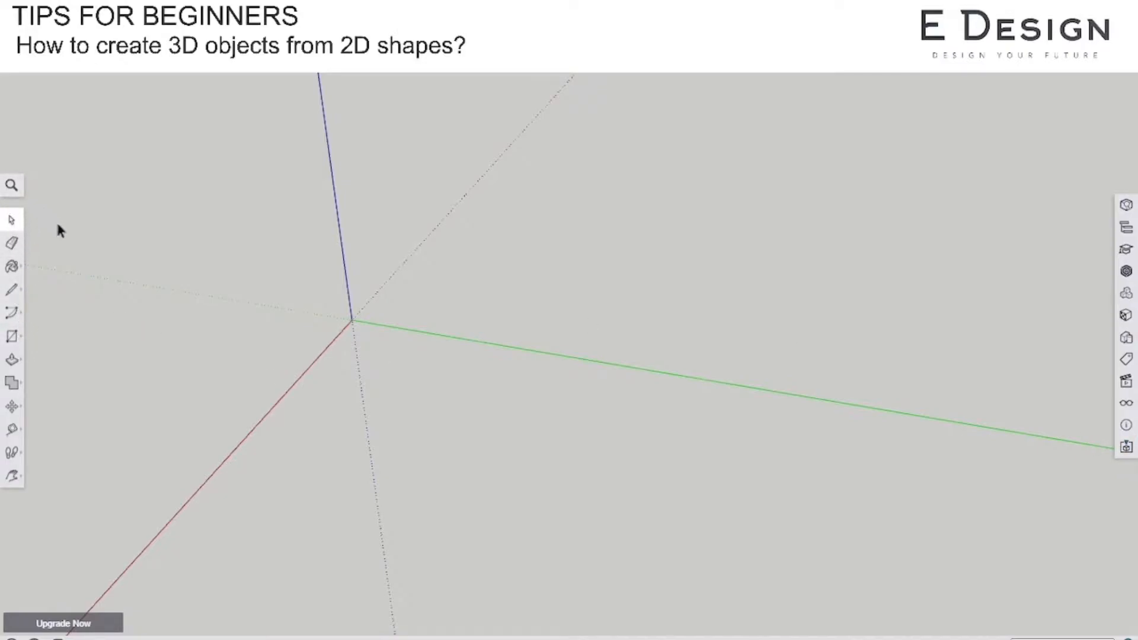
Draw a short straight line from a point on the green axis near the origin, running roughly alongside the red axis
left_click(12, 220)
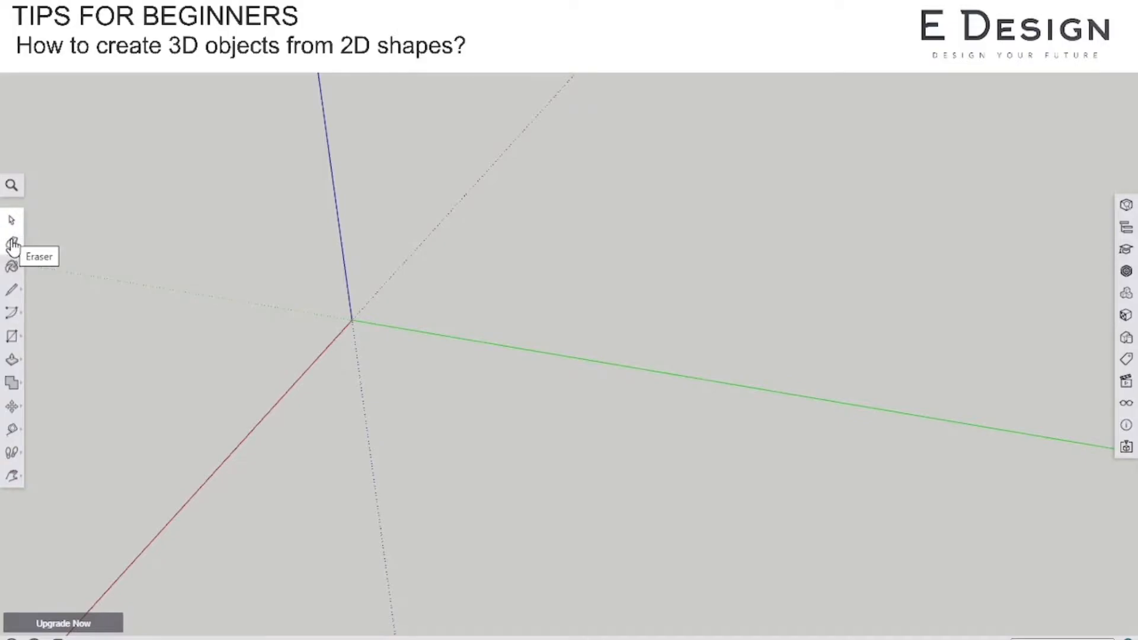
left_click(12, 289)
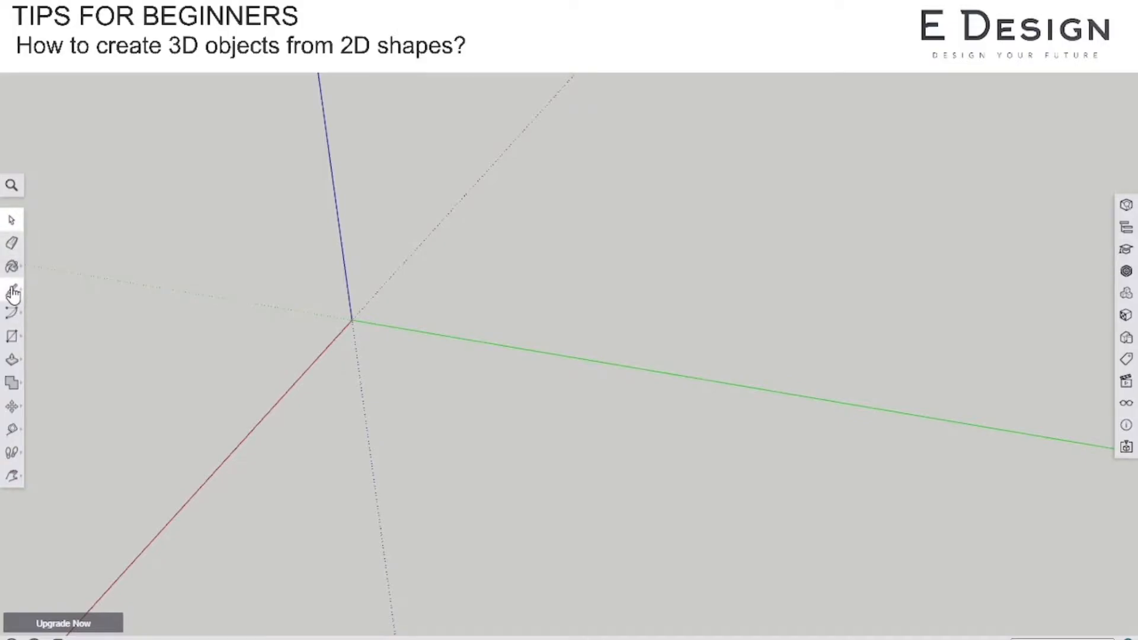
left_click(404, 330)
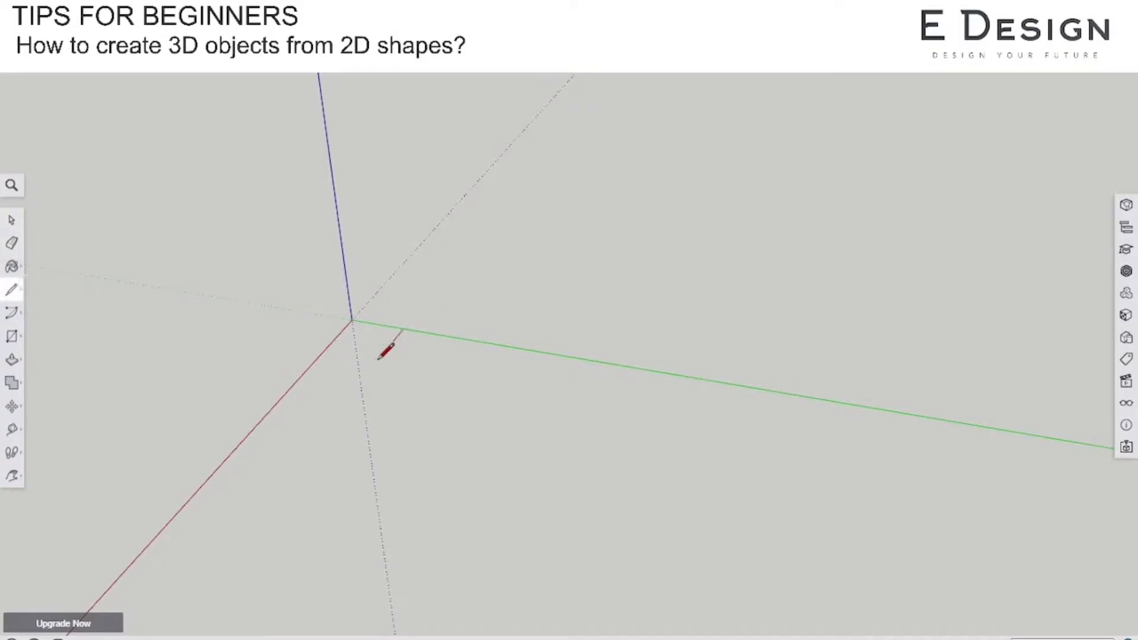
left_click(322, 427)
left_click(406, 327)
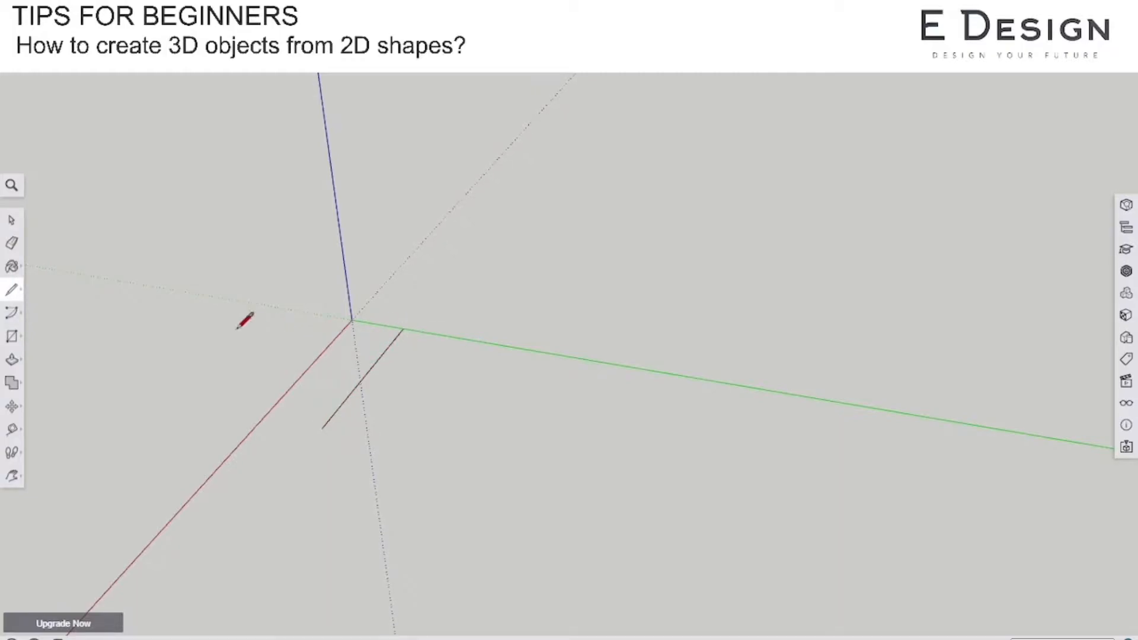
Erase the short line beside the red axis
left_click(13, 291)
left_click(10, 244)
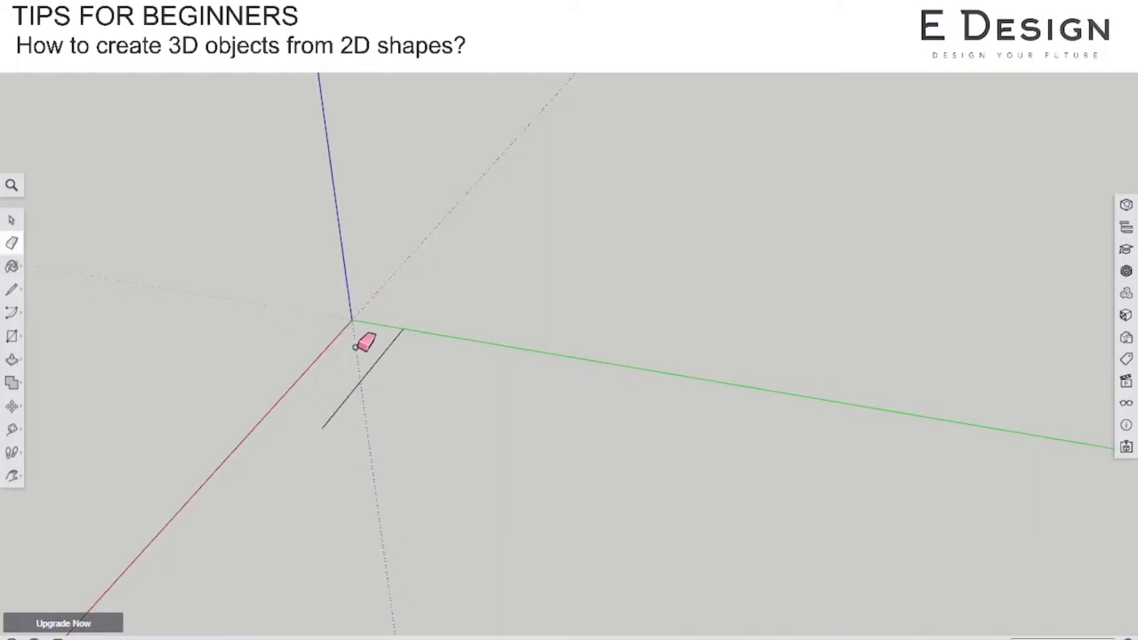
left_click(381, 370)
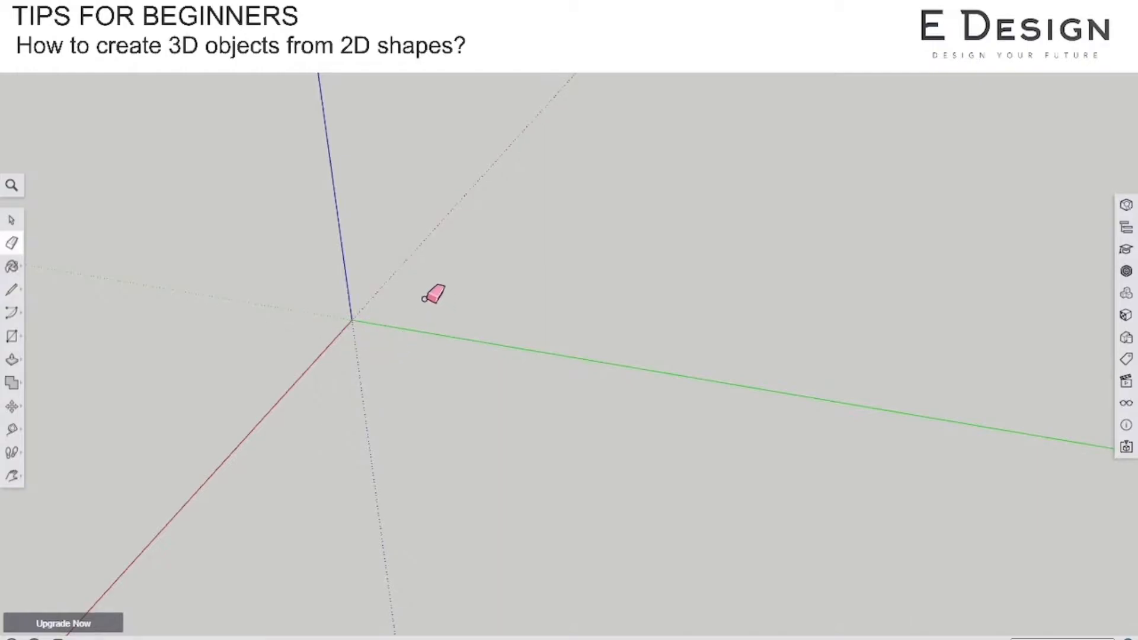
Browse the material categories available for painting, then close the materials list
left_click(13, 268)
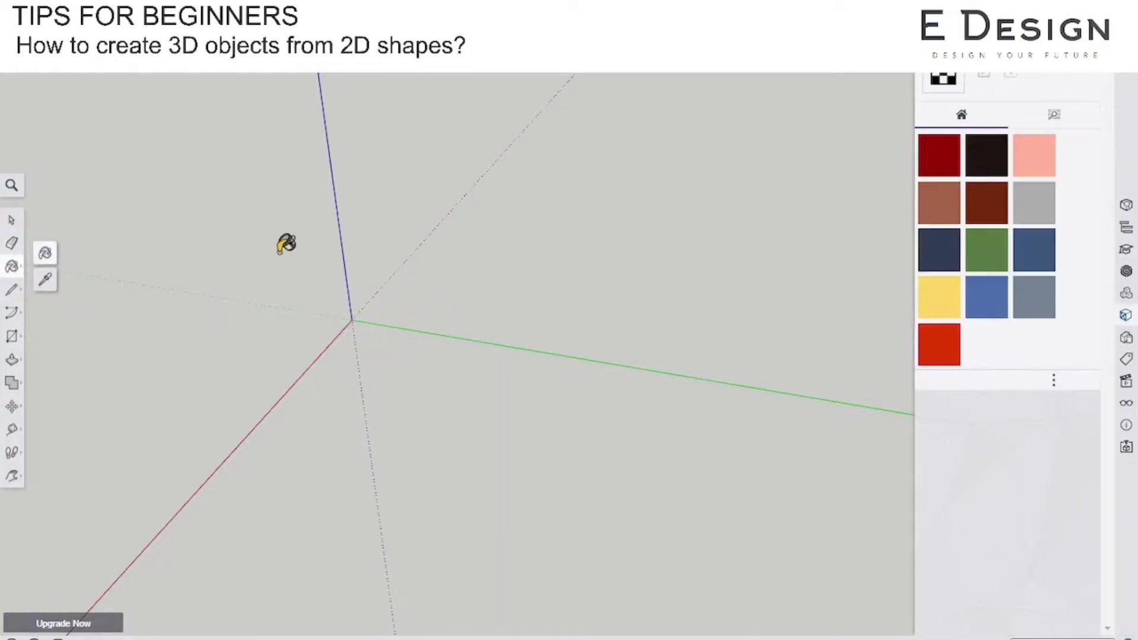
left_click(1054, 116)
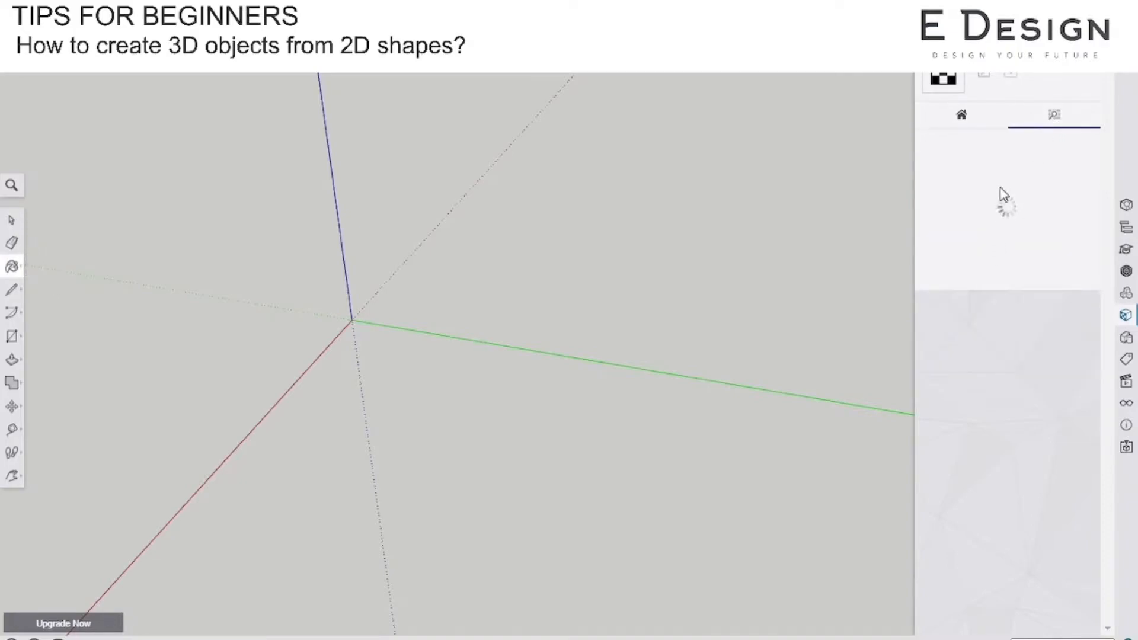
scroll(1004, 184, "down", 3)
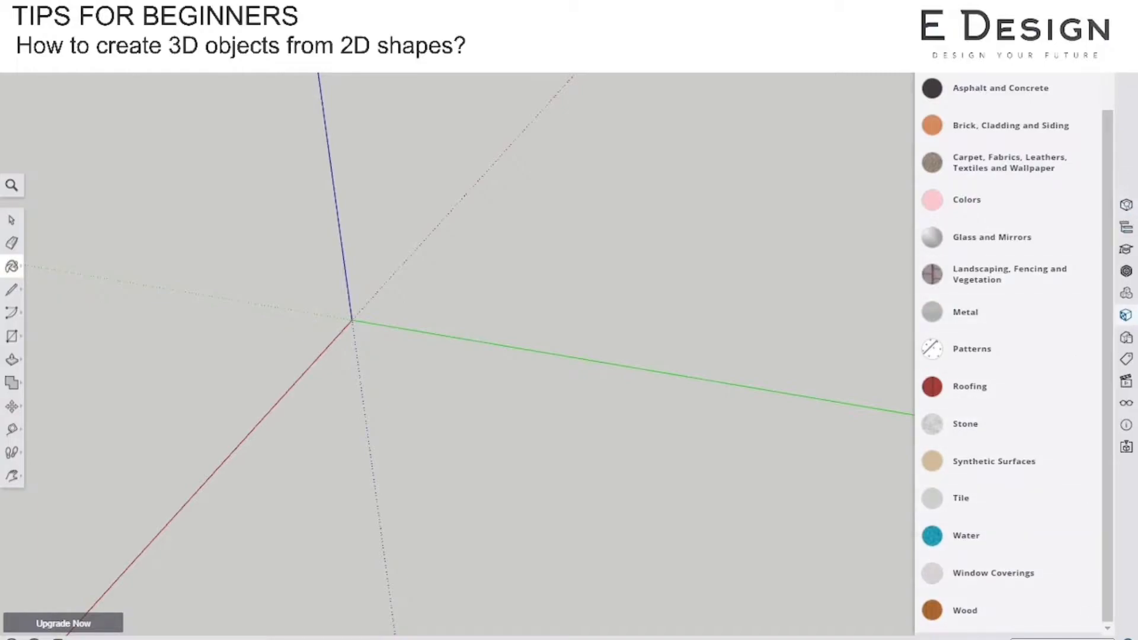
left_click(1098, 43)
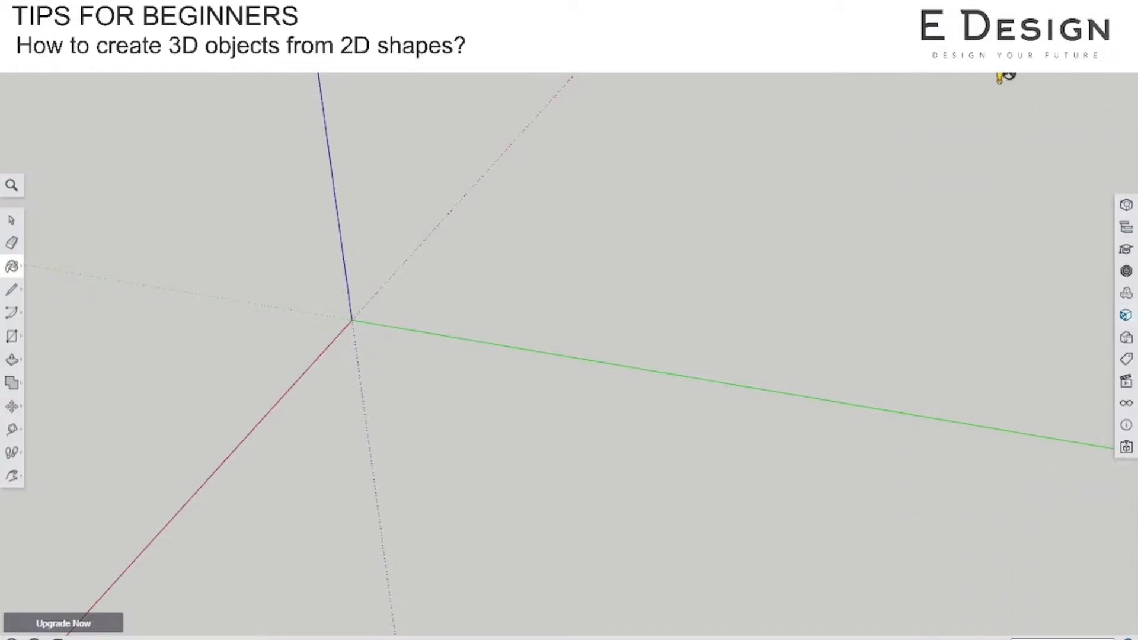
Review the available arc, shape, Push/Pull, solid, move, measuring, walk and view navigation tools
left_click(14, 320)
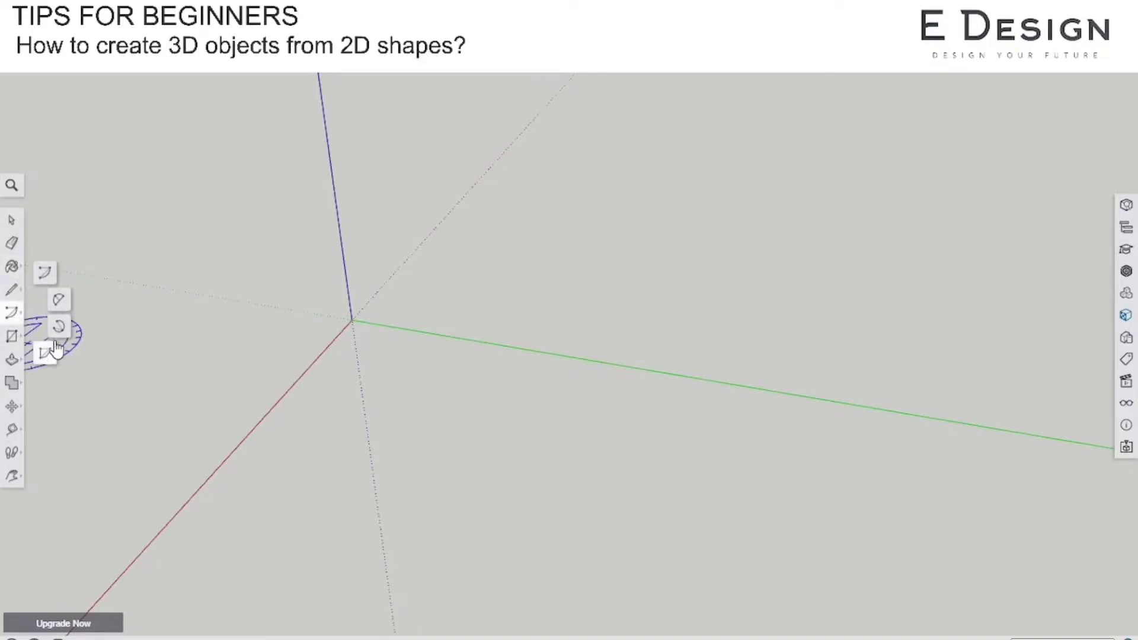
left_click(18, 341)
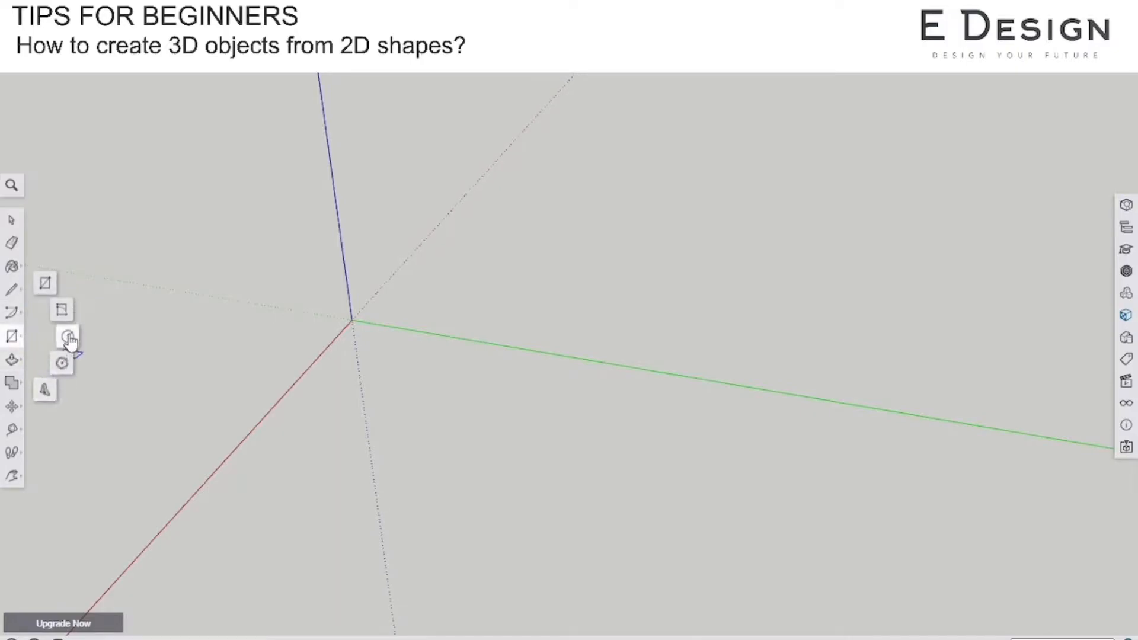
left_click(13, 362)
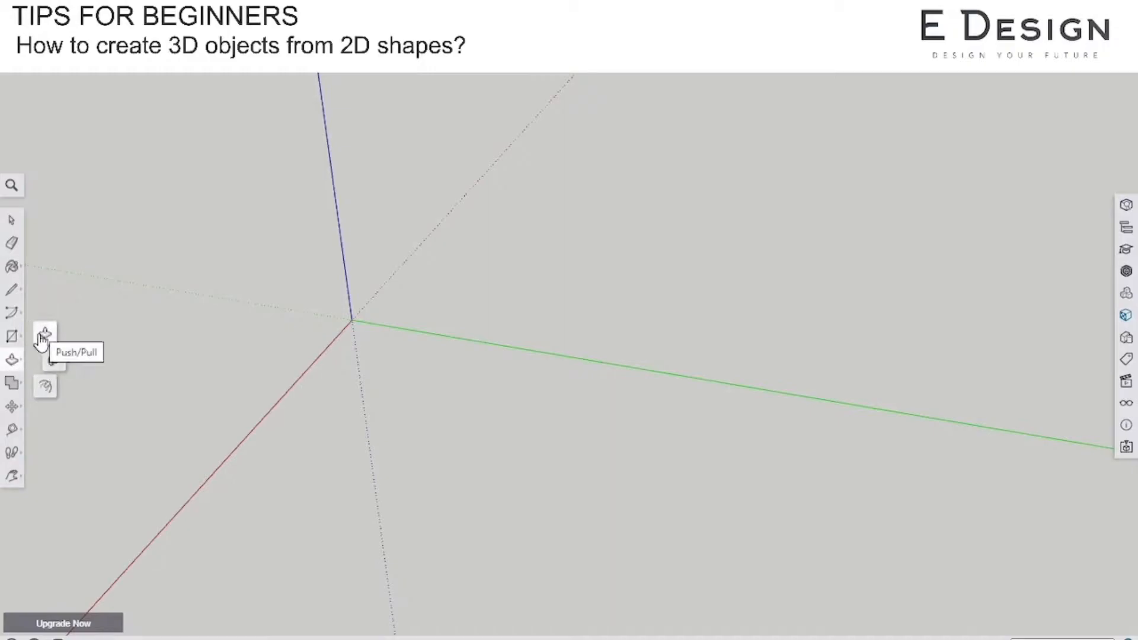
left_click(16, 387)
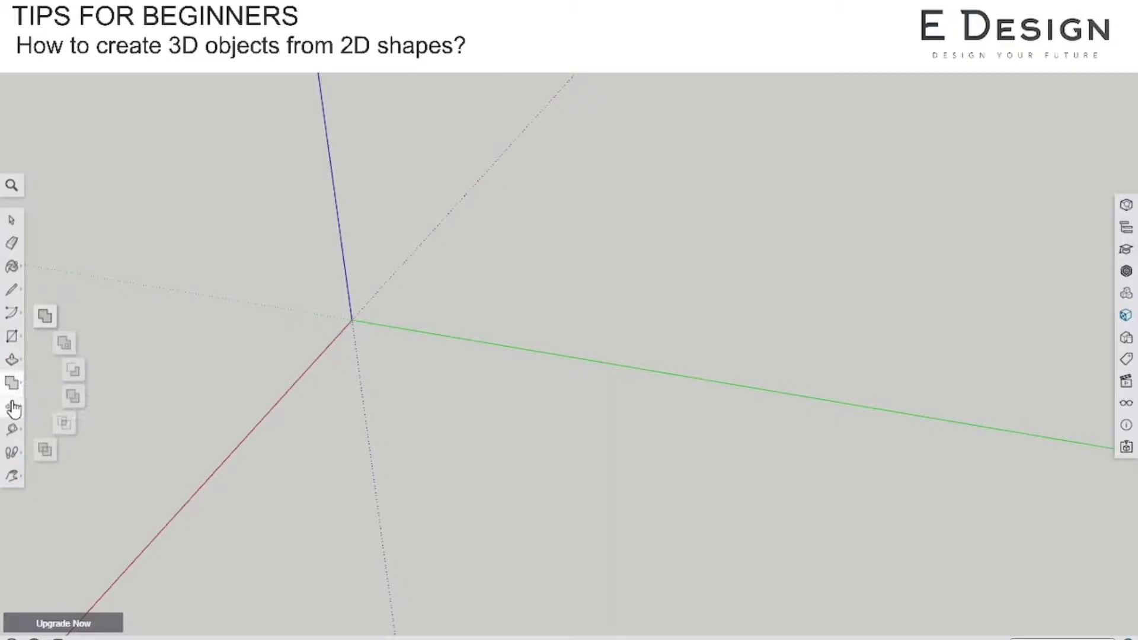
left_click(13, 408)
left_click(12, 429)
left_click(12, 454)
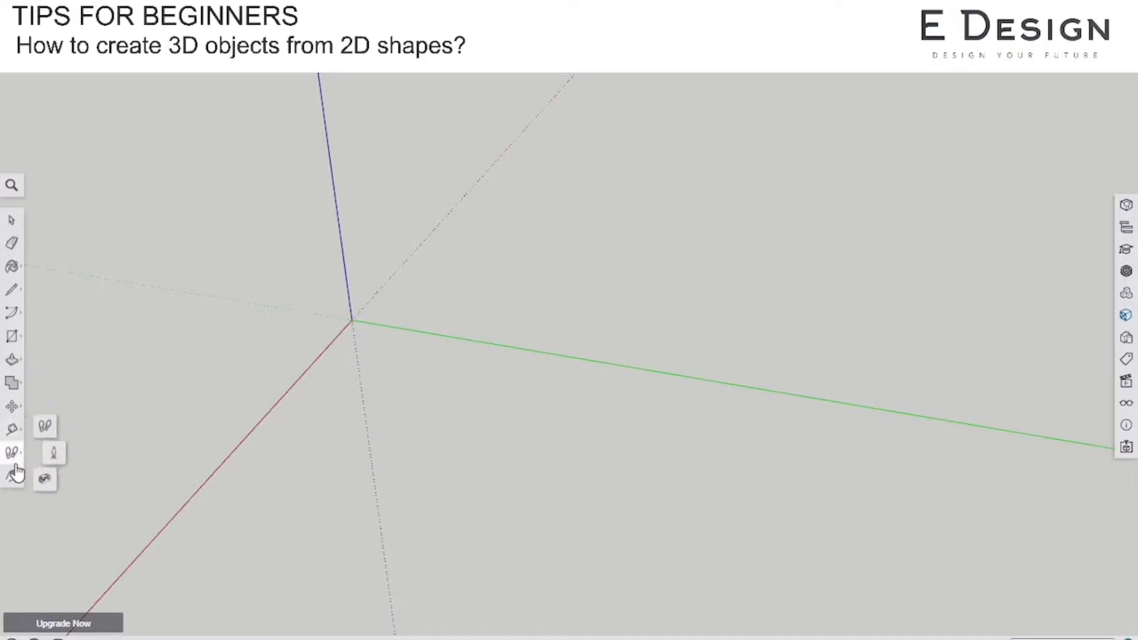
left_click(14, 478)
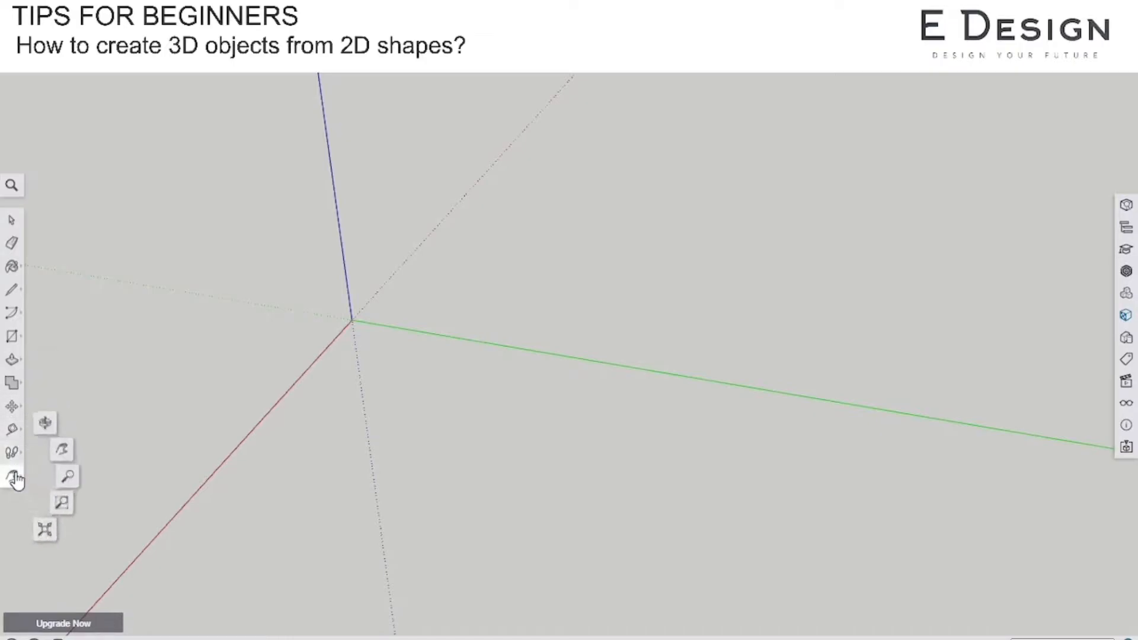
Draw a Rotated Rectangle on the ground from the origin, about 9760 mm along the red axis and longer along the green axis
left_click(13, 338)
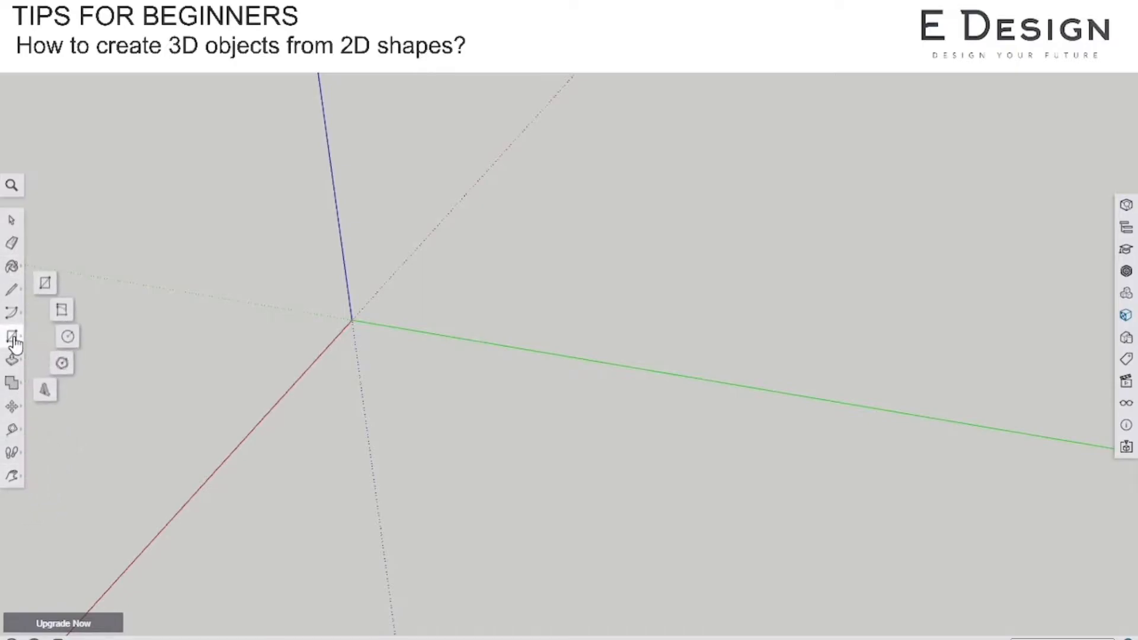
left_click(62, 307)
left_click(351, 320)
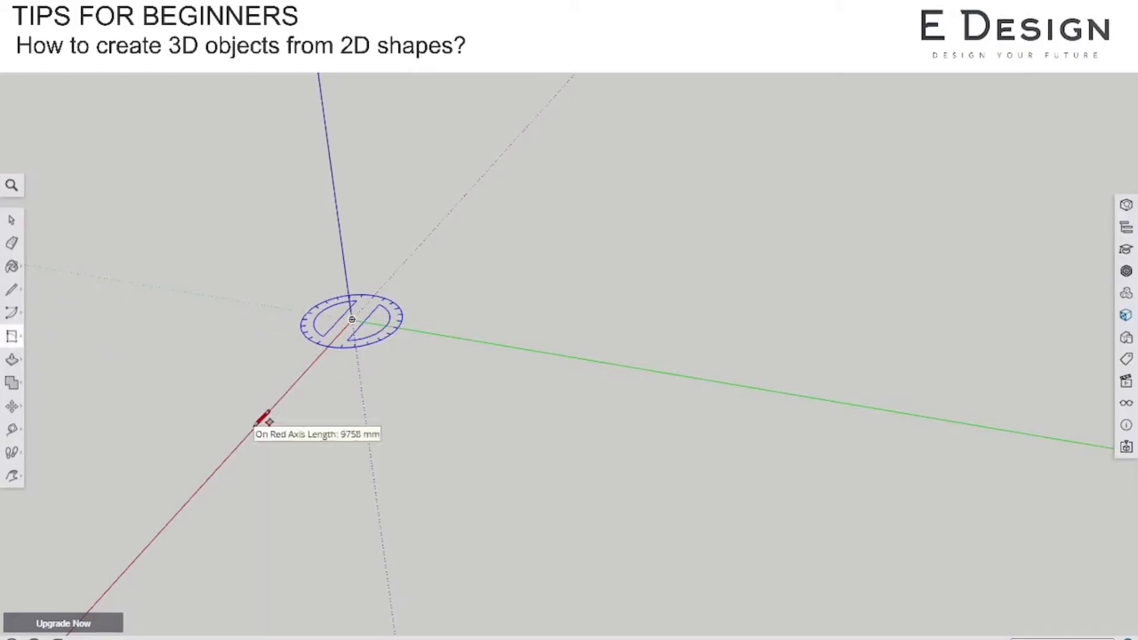
left_click(254, 426)
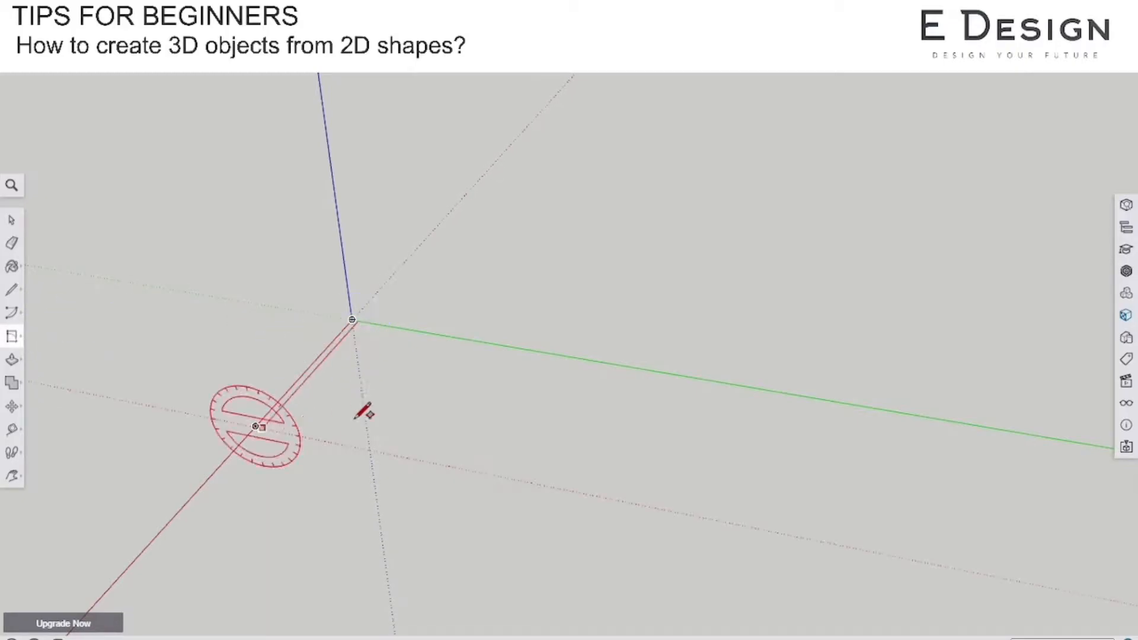
left_click(640, 367)
Divide the rectangle into six cells with one lengthwise line through the middle and two evenly spaced crosswise lines
middle_click_drag(674, 432, 437, 508)
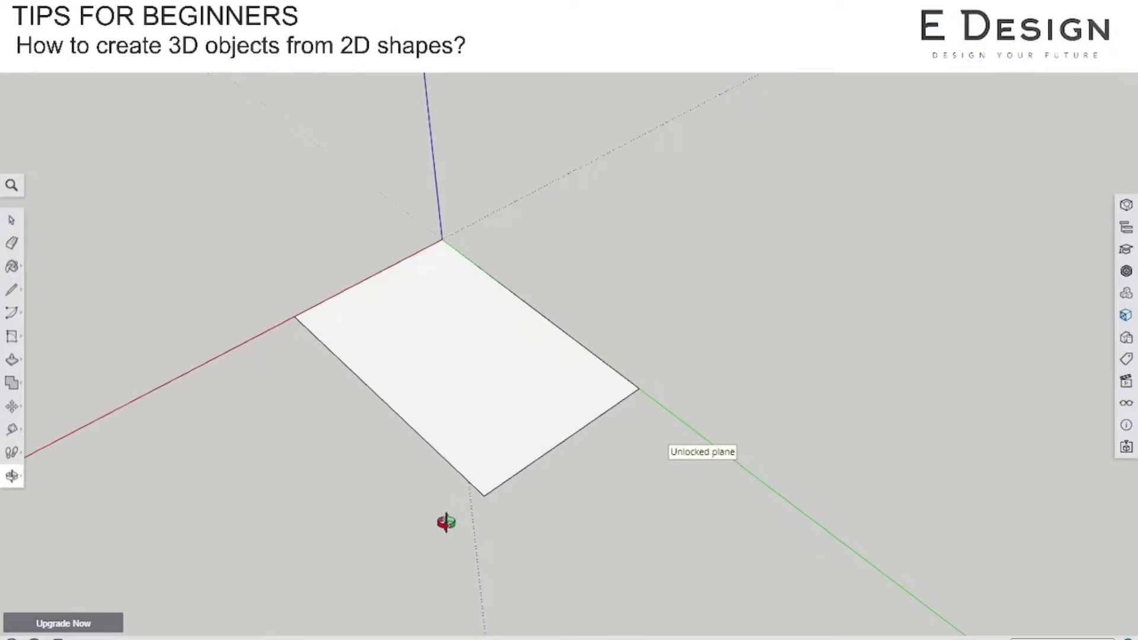
left_click(12, 296)
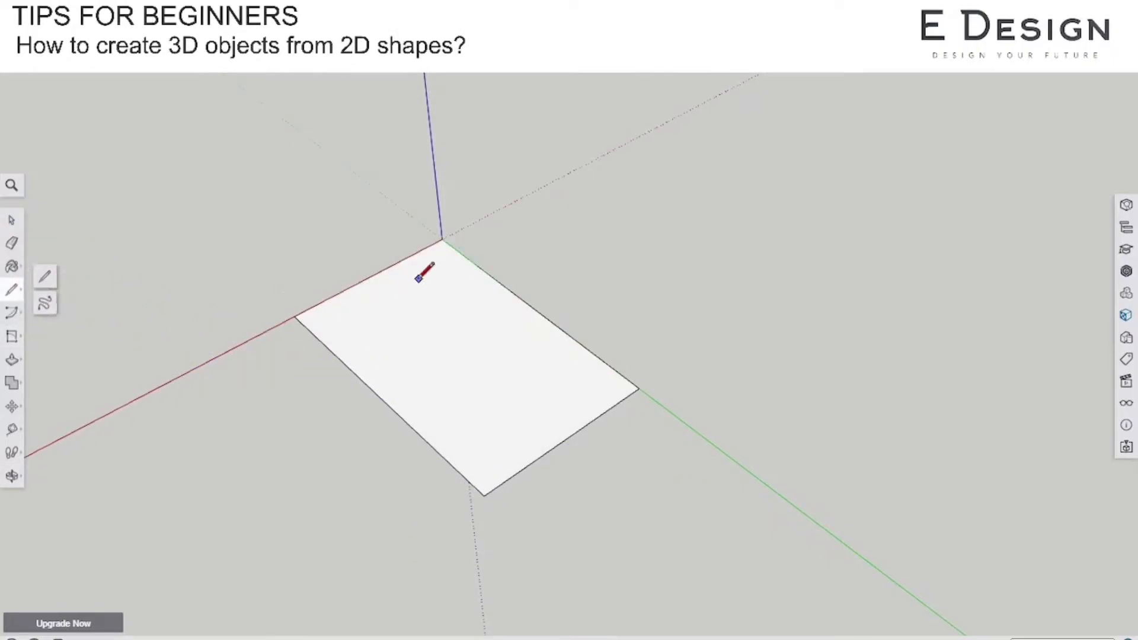
left_click(371, 275)
left_click(564, 438)
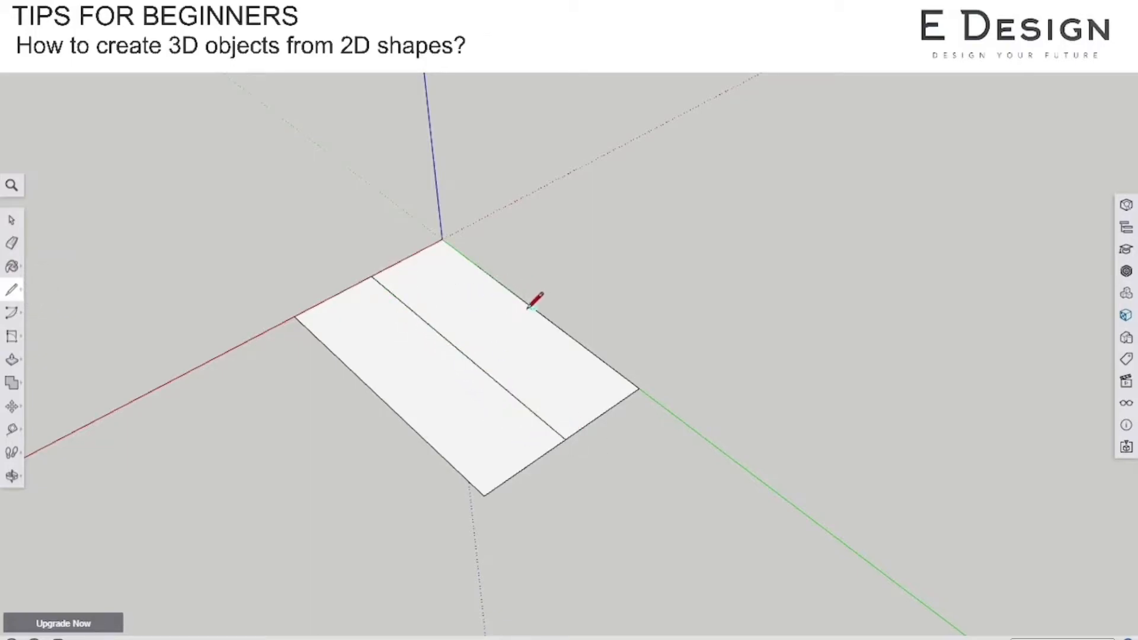
left_click(499, 281)
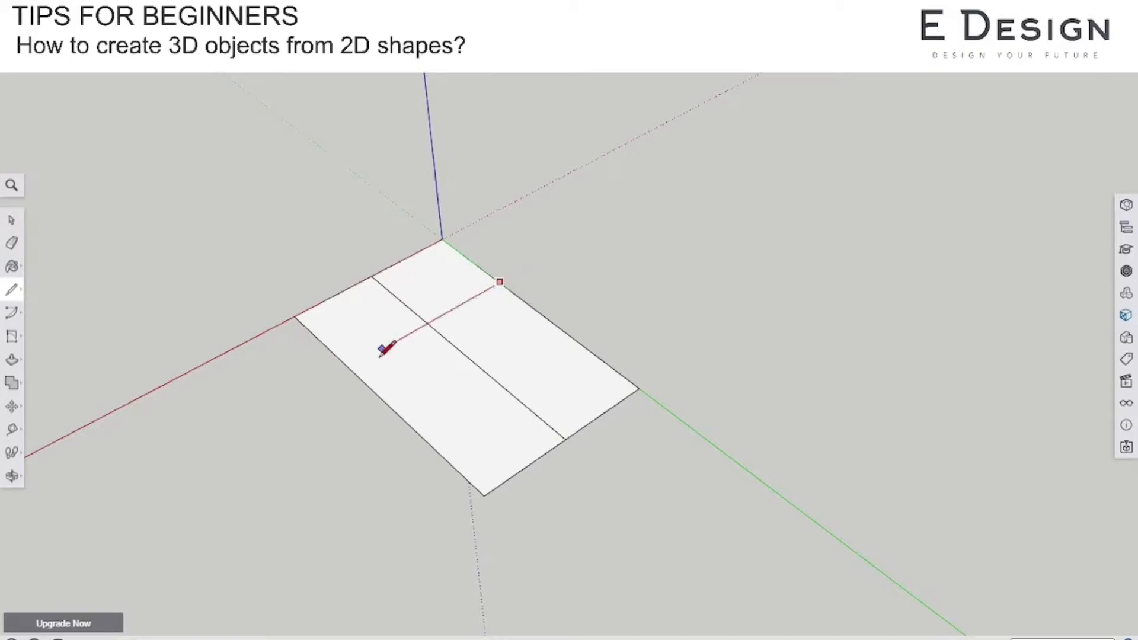
left_click(349, 366)
left_click(565, 332)
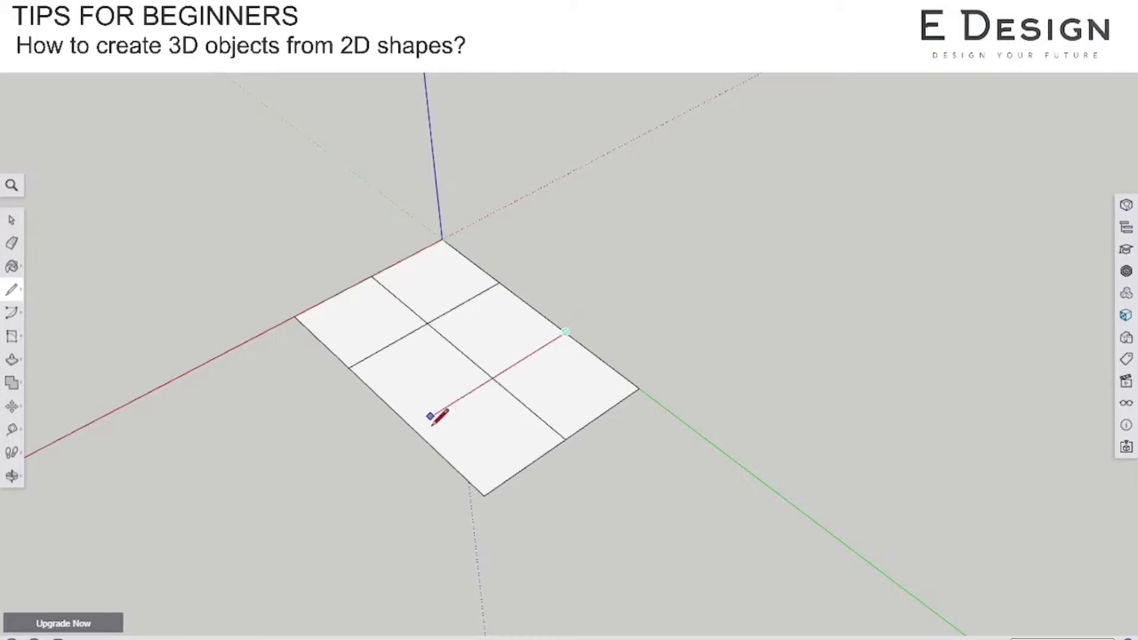
left_click(413, 427)
Draw a small square with the Rotated Rectangle tool inside the cell that touches the origin
key("o")
mouse_move(285, 394)
left_mouse_down()
mouse_move(584, 409)
mouse_move(644, 375)
mouse_move(599, 221)
mouse_move(599, 386)
mouse_move(587, 394)
left_mouse_up()
key("l")
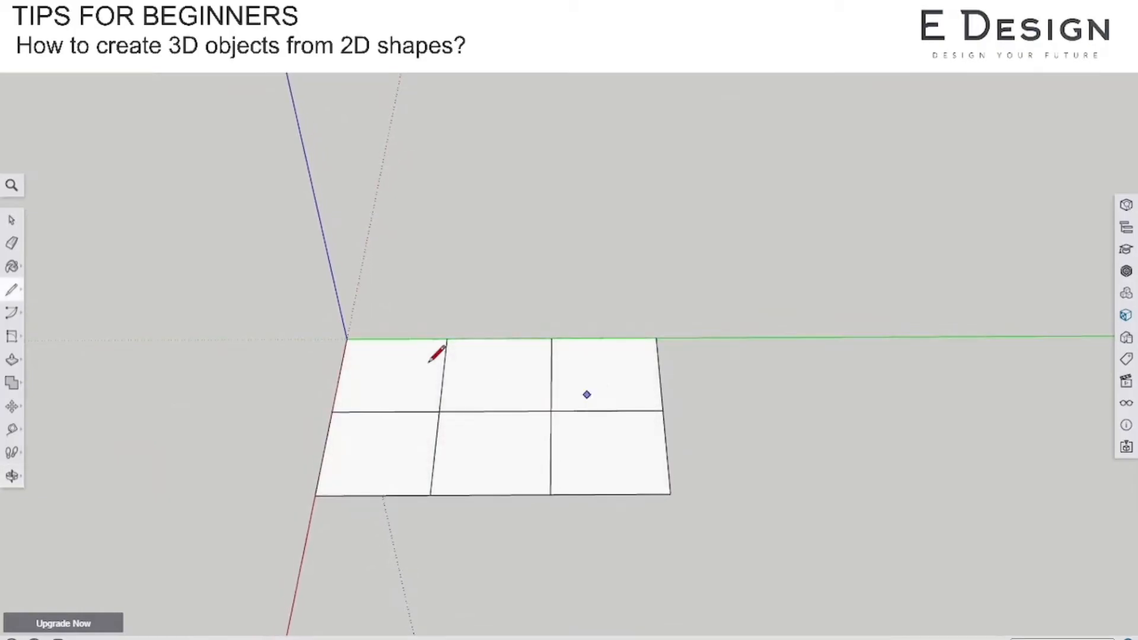
left_click(12, 336)
scroll(365, 350, "up", 4)
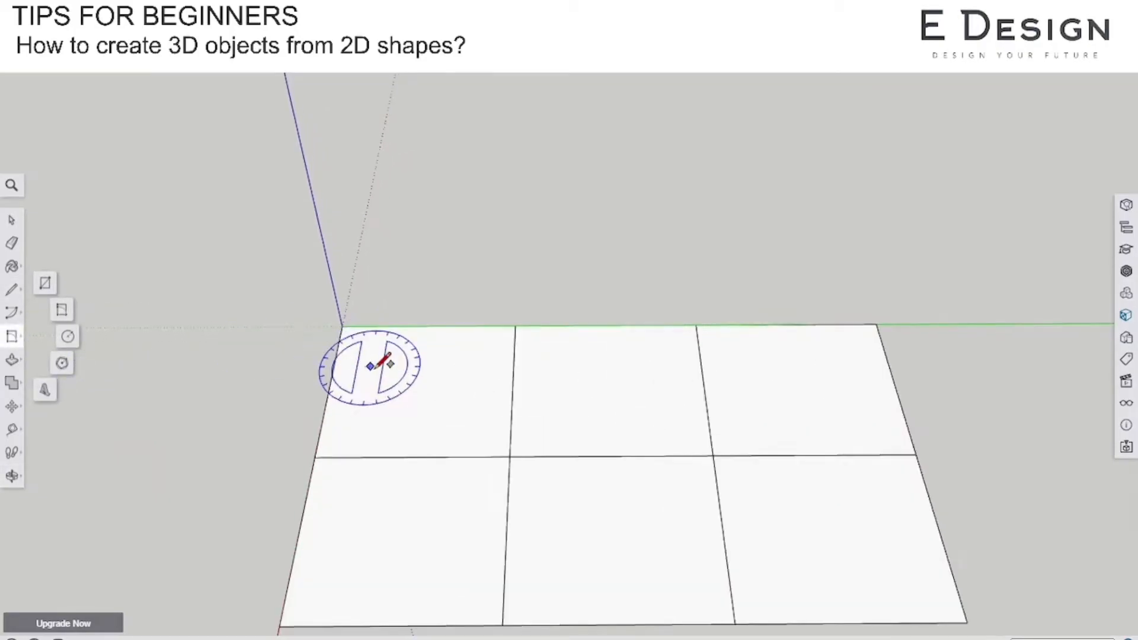
left_click(364, 348)
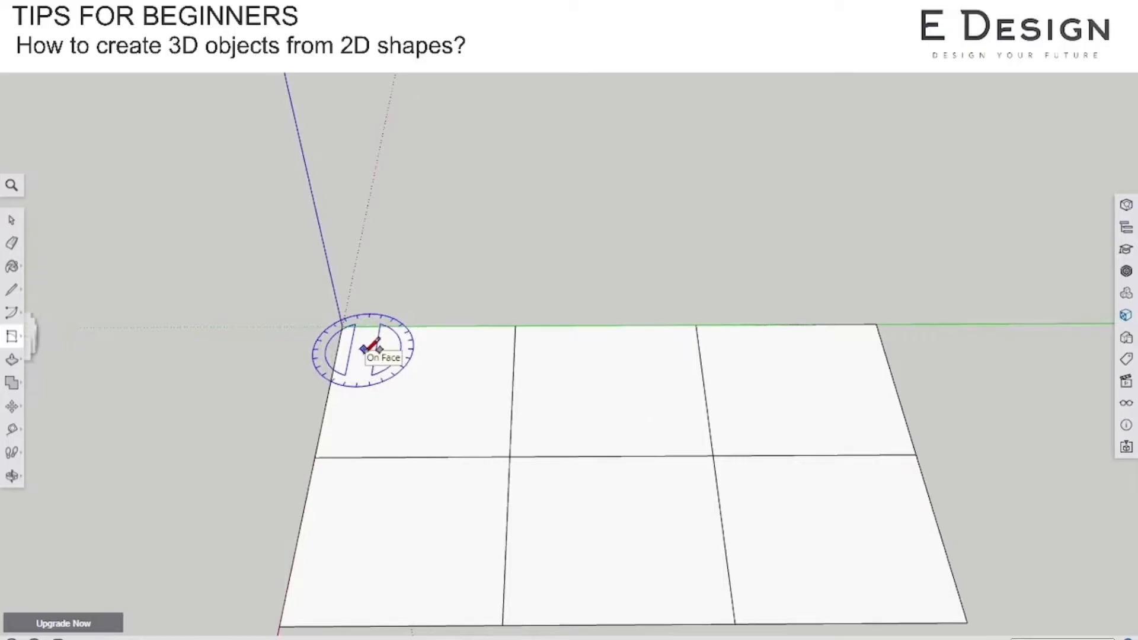
left_click(352, 418)
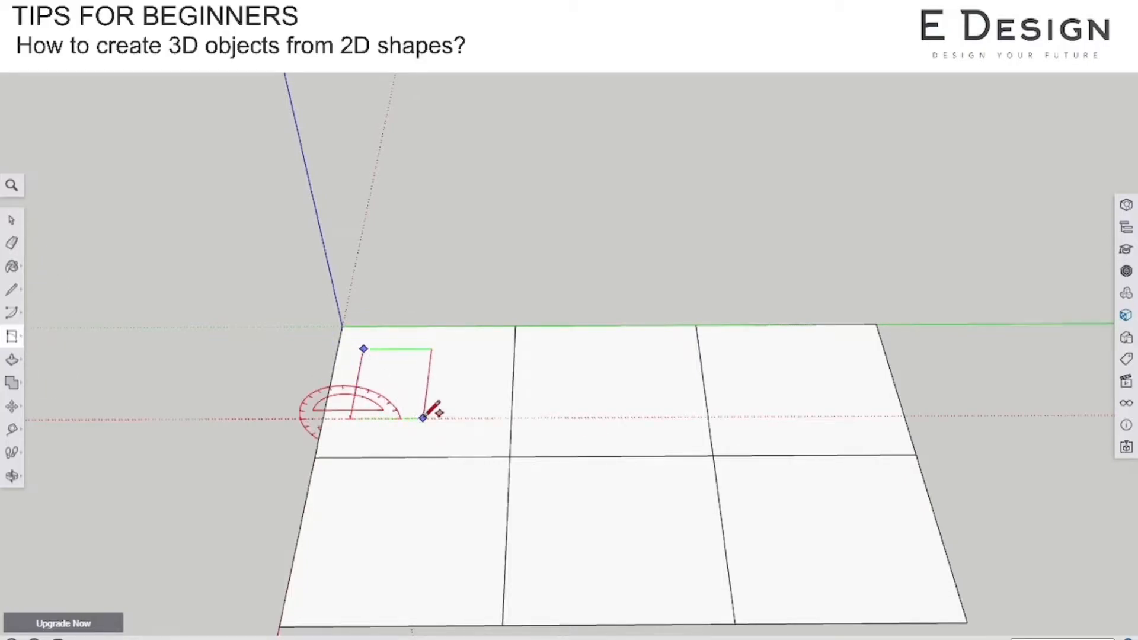
left_click(445, 401)
Draw a larger rectangle inside the neighbouring cell along the red axis
scroll(422, 390, "down", 2)
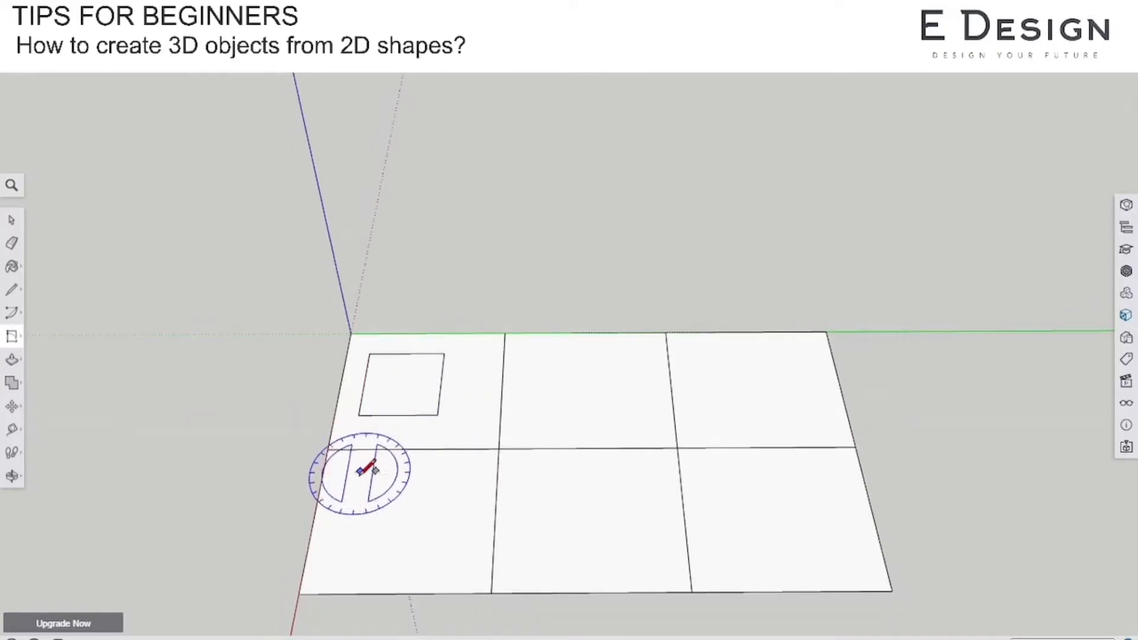
left_click(332, 558)
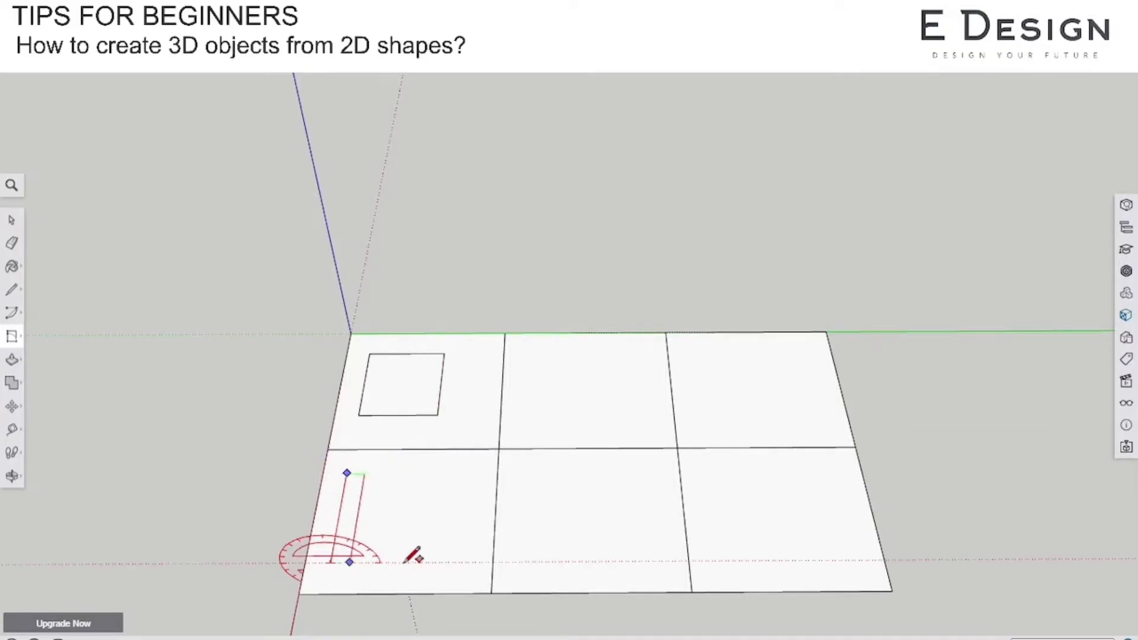
left_click(455, 561)
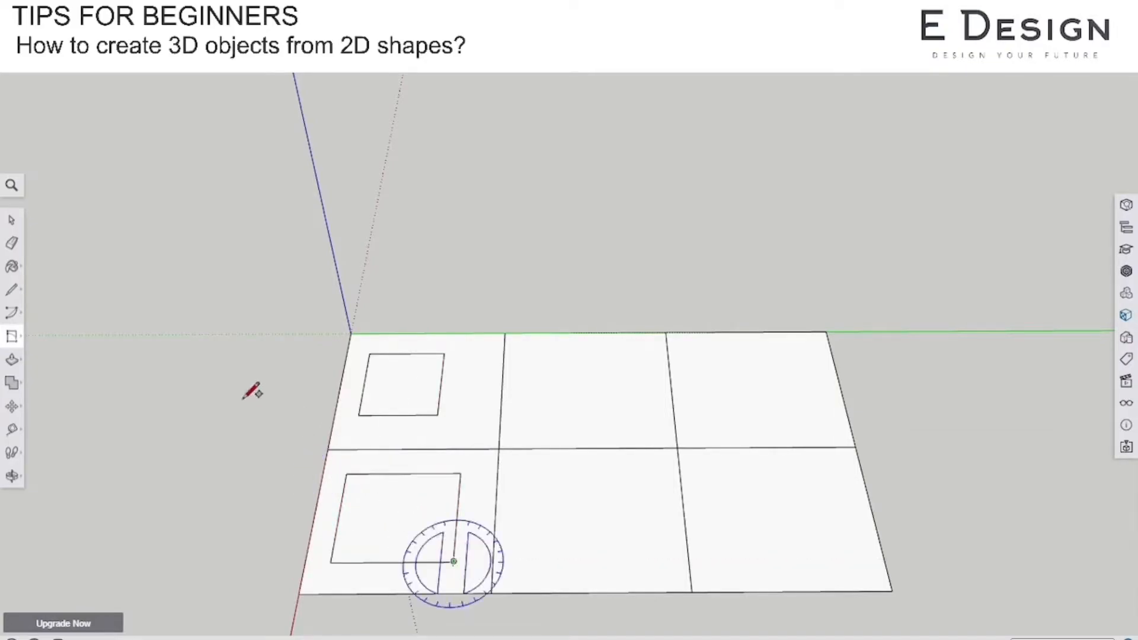
Draw a small circle in the middle cell along the green axis and a larger circle in the middle cell beside it
left_click(11, 337)
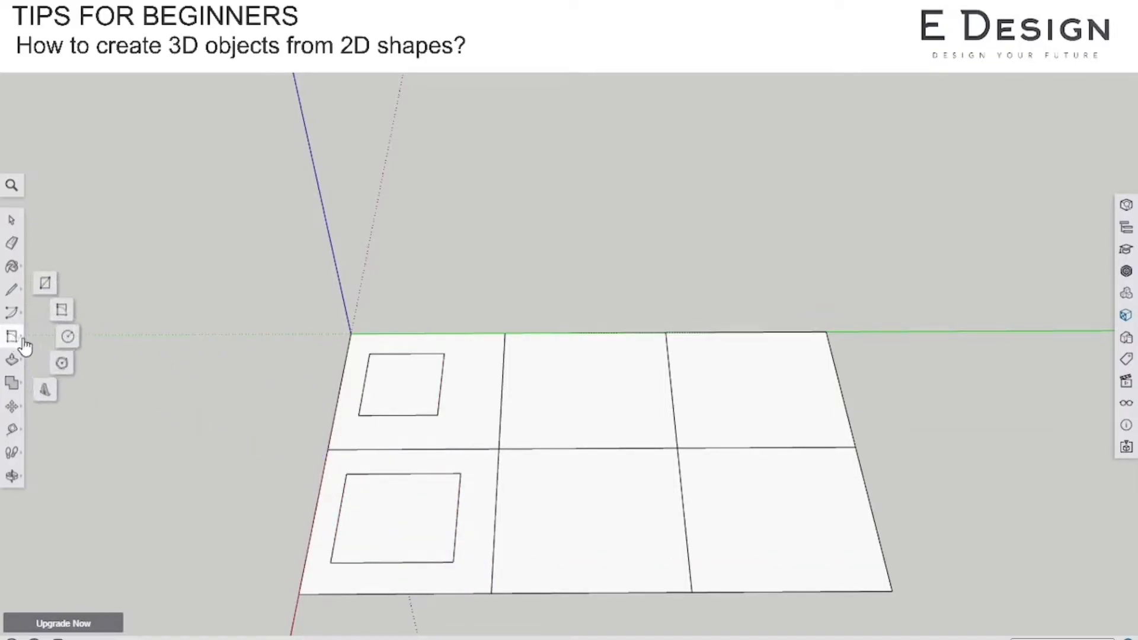
left_click(68, 337)
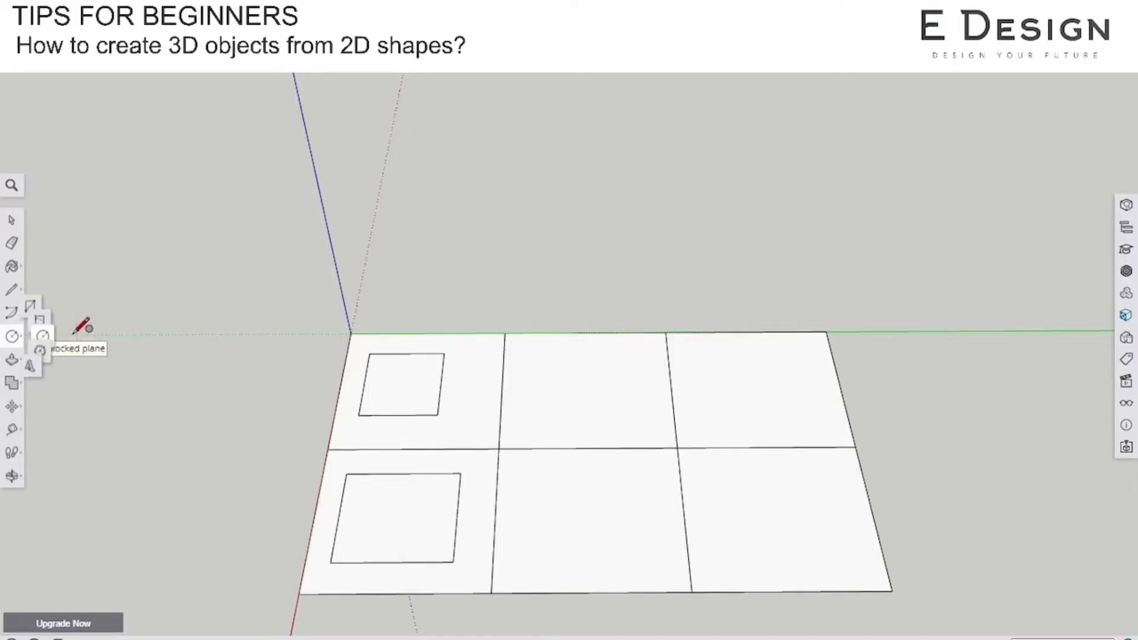
left_click(580, 396)
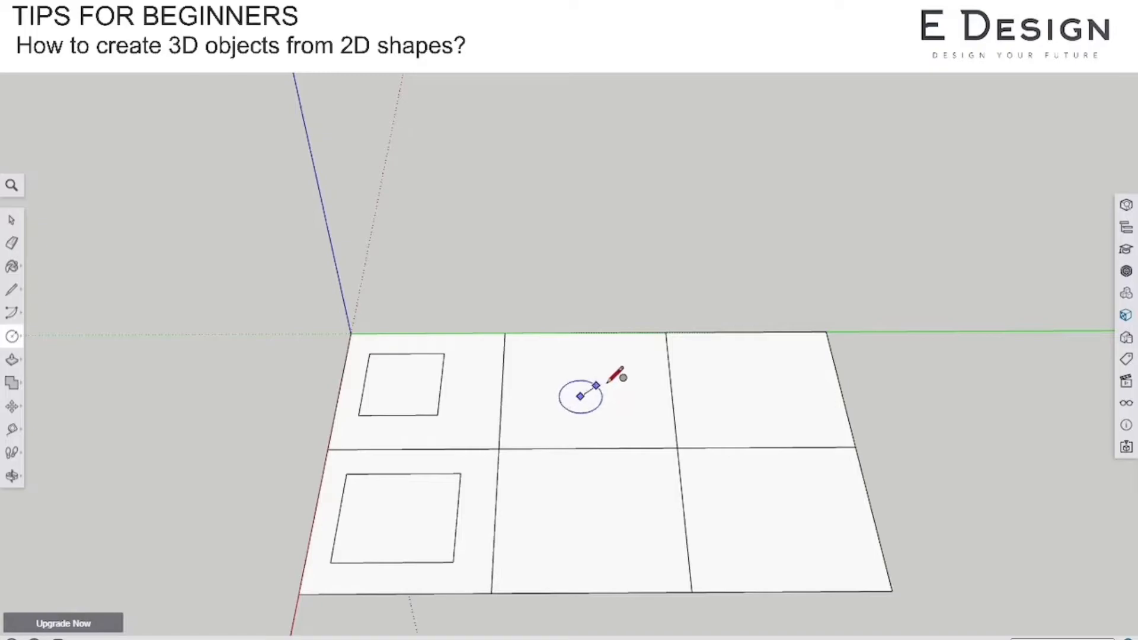
left_click(610, 381)
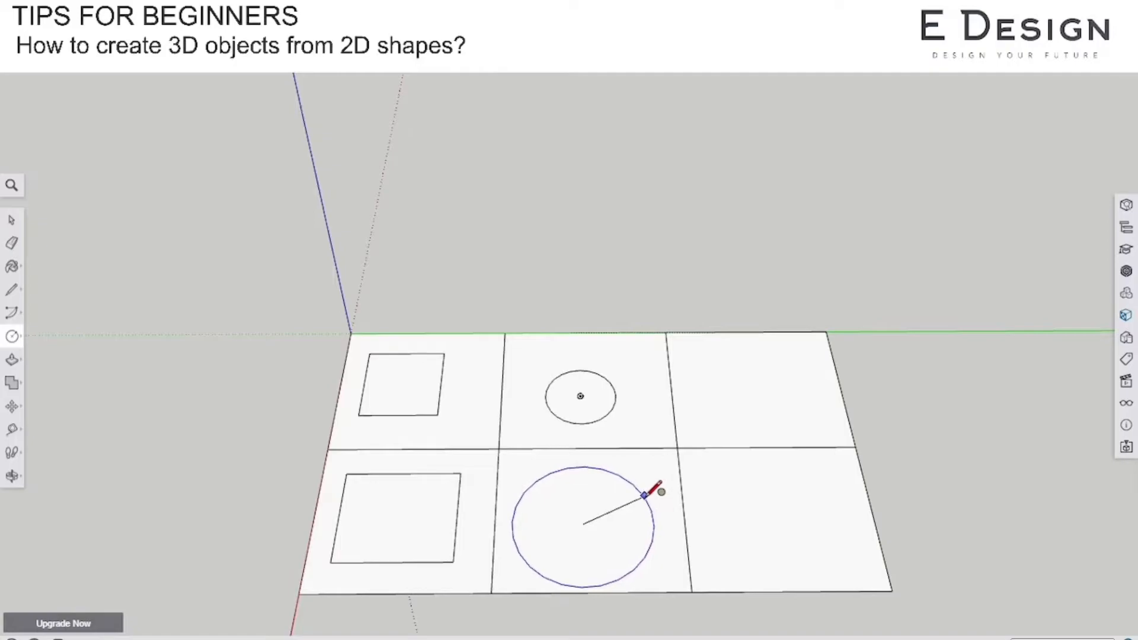
left_click(653, 485)
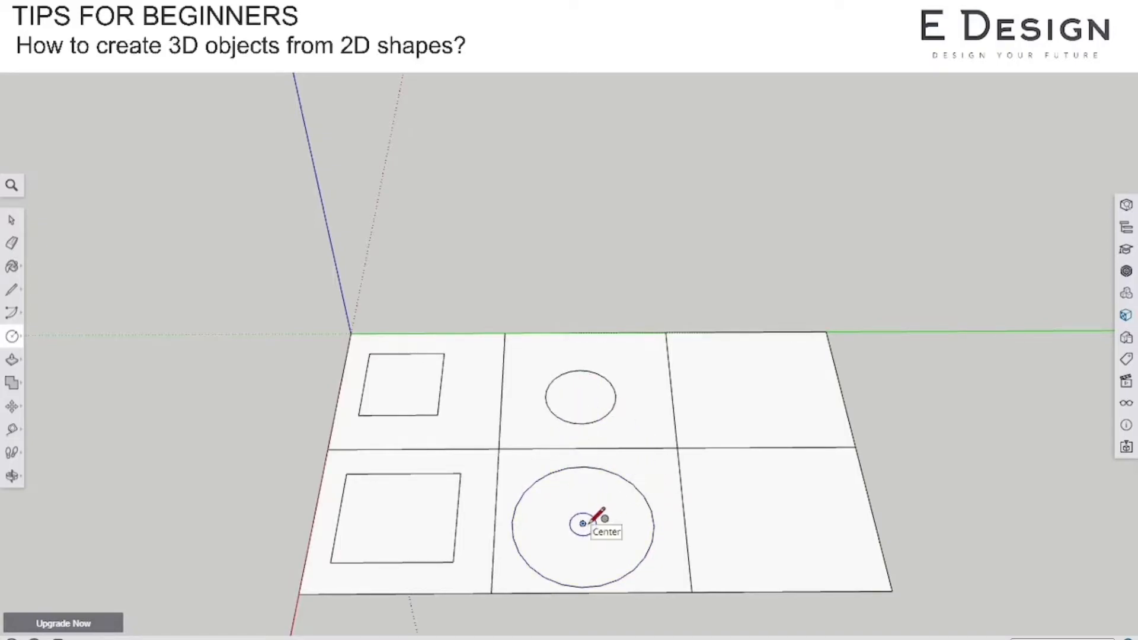
Draw a small hexagon in the far cell along the green axis and a larger hexagon in the neighbouring far cell
left_click(13, 337)
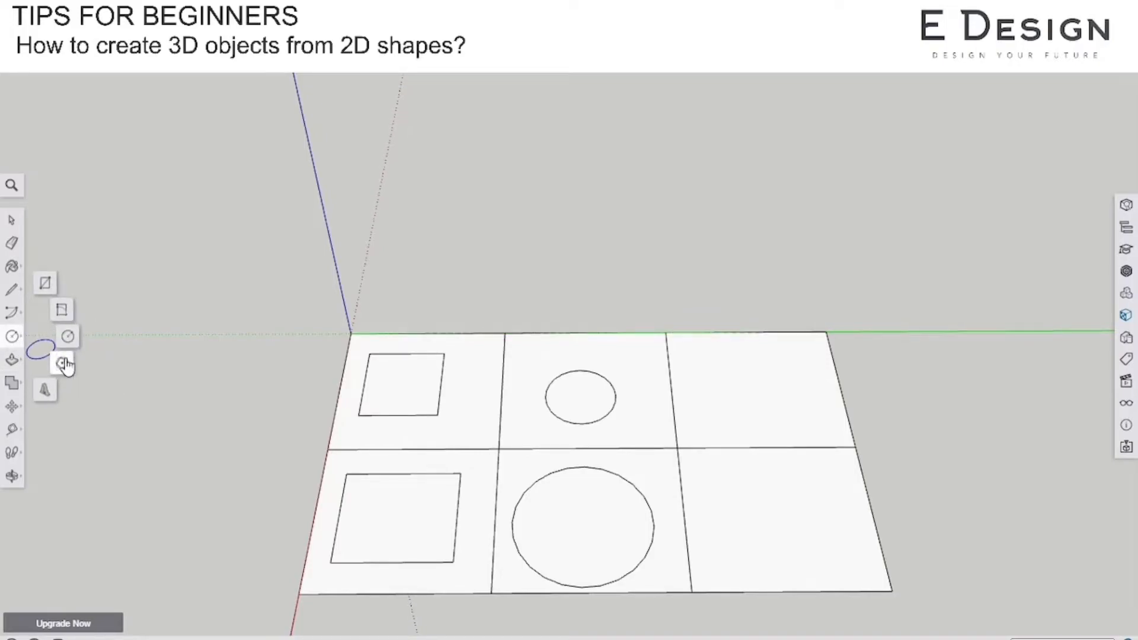
left_click(63, 363)
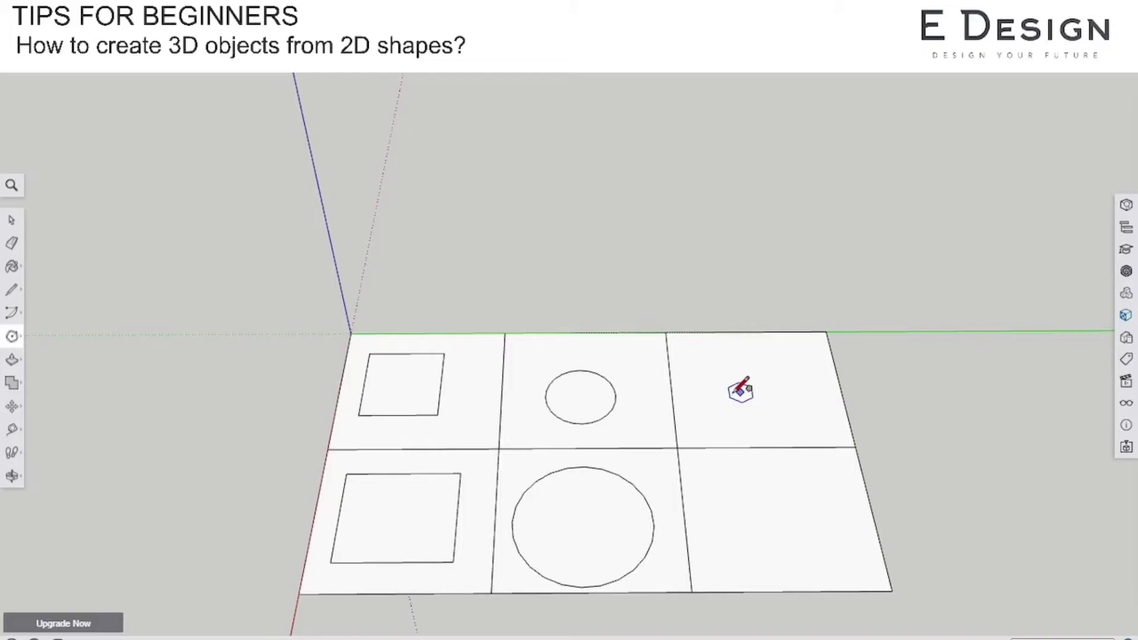
left_click(757, 388)
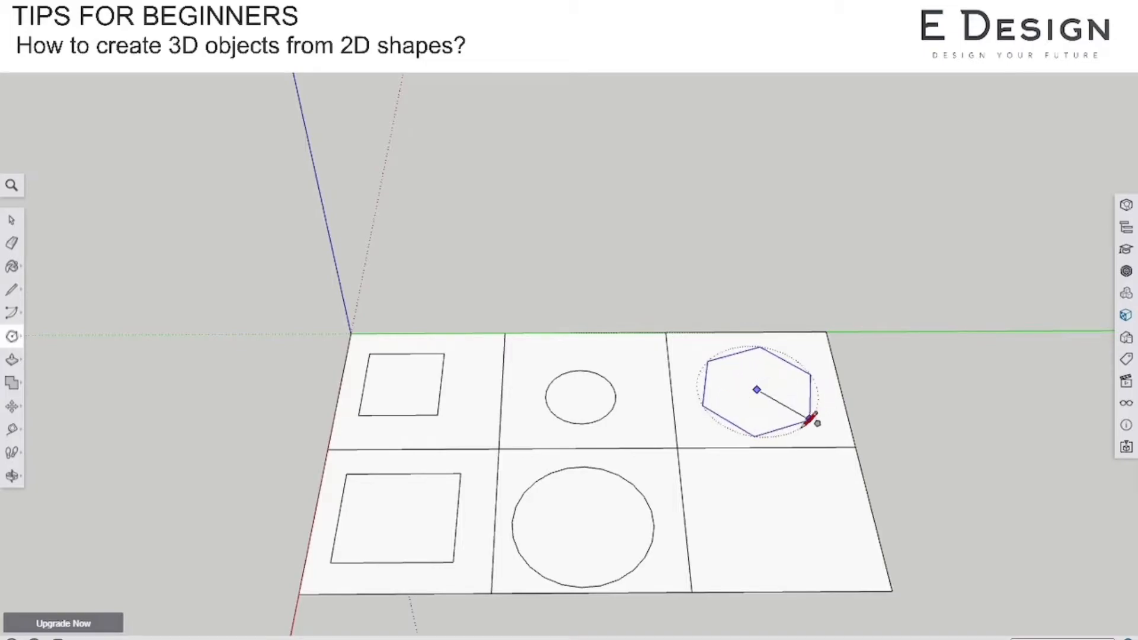
left_click(729, 361)
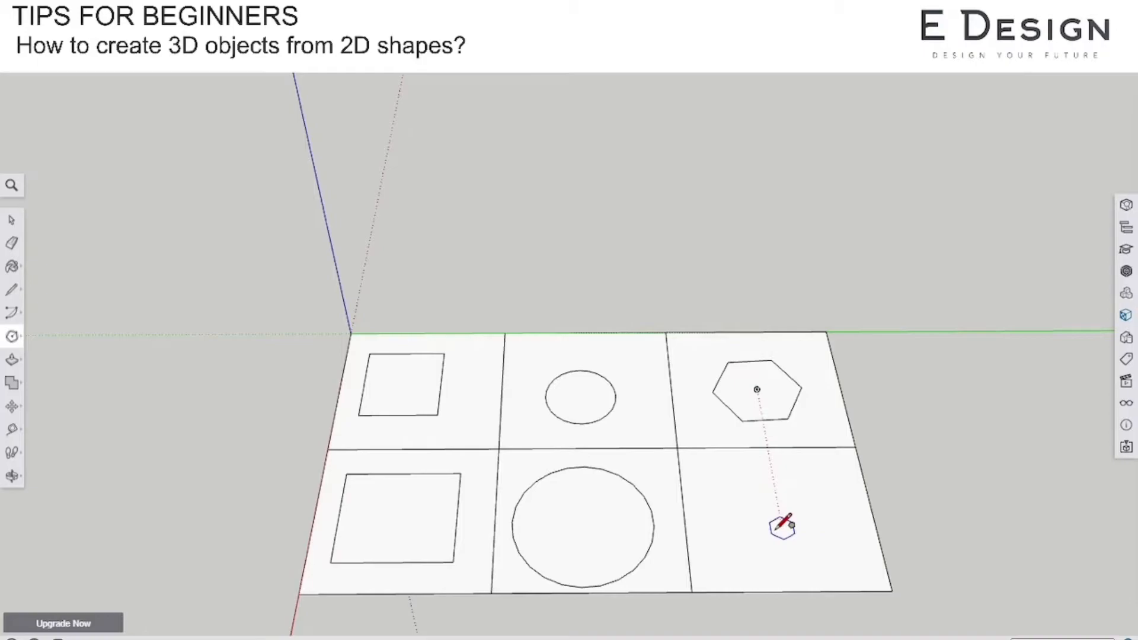
left_click(782, 526)
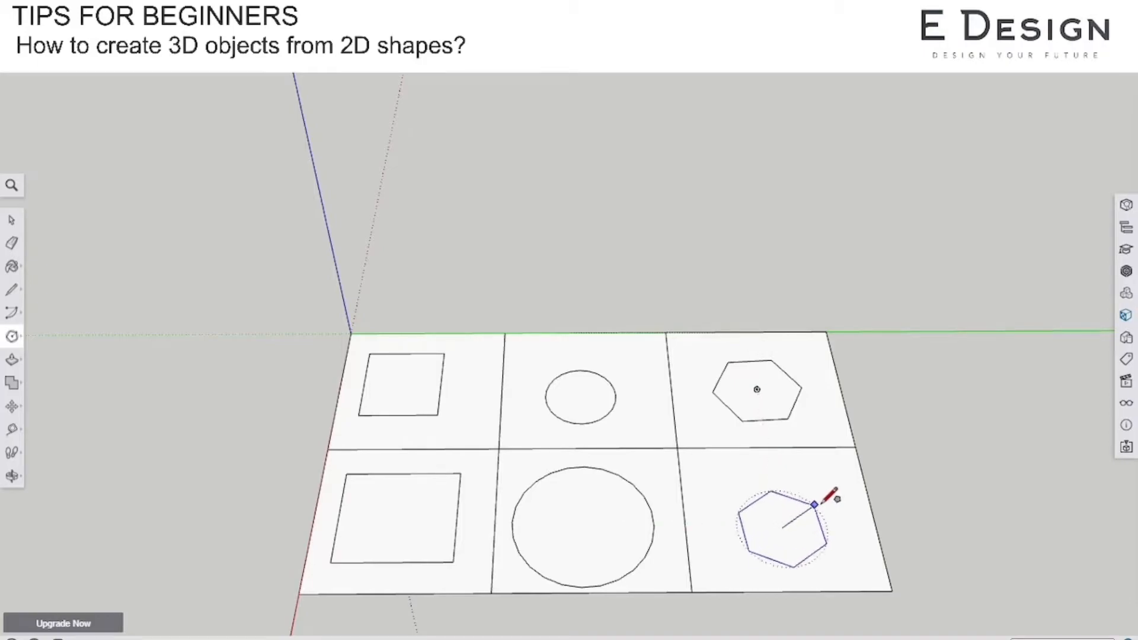
left_click(852, 526)
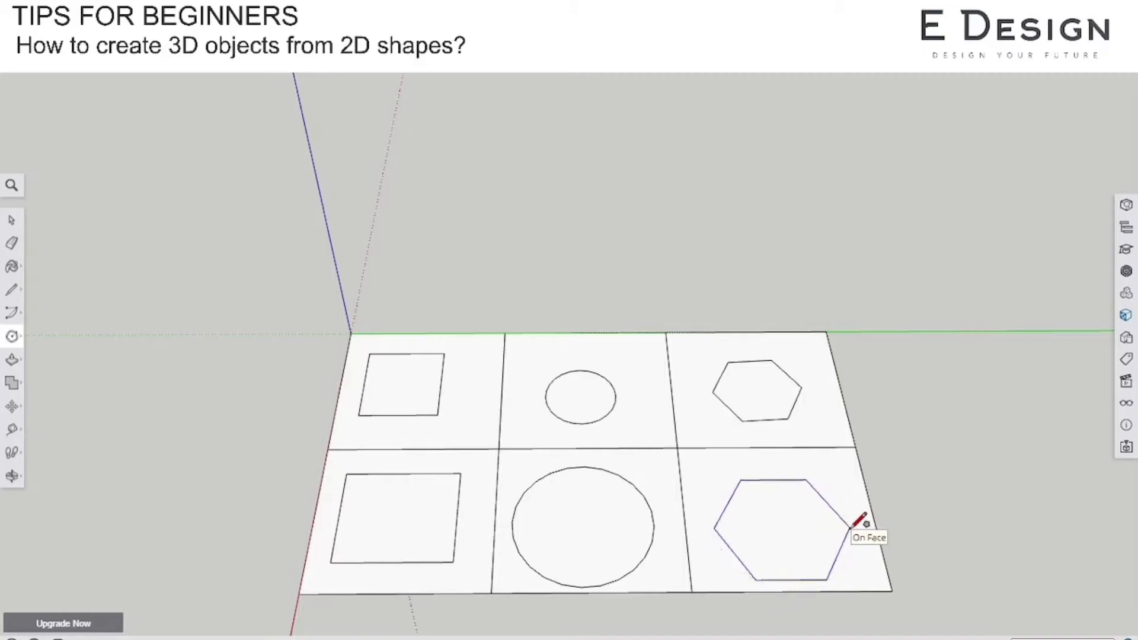
Push/Pull the small square nearest the origin upward into a tall column
scroll(483, 380, "down", 3)
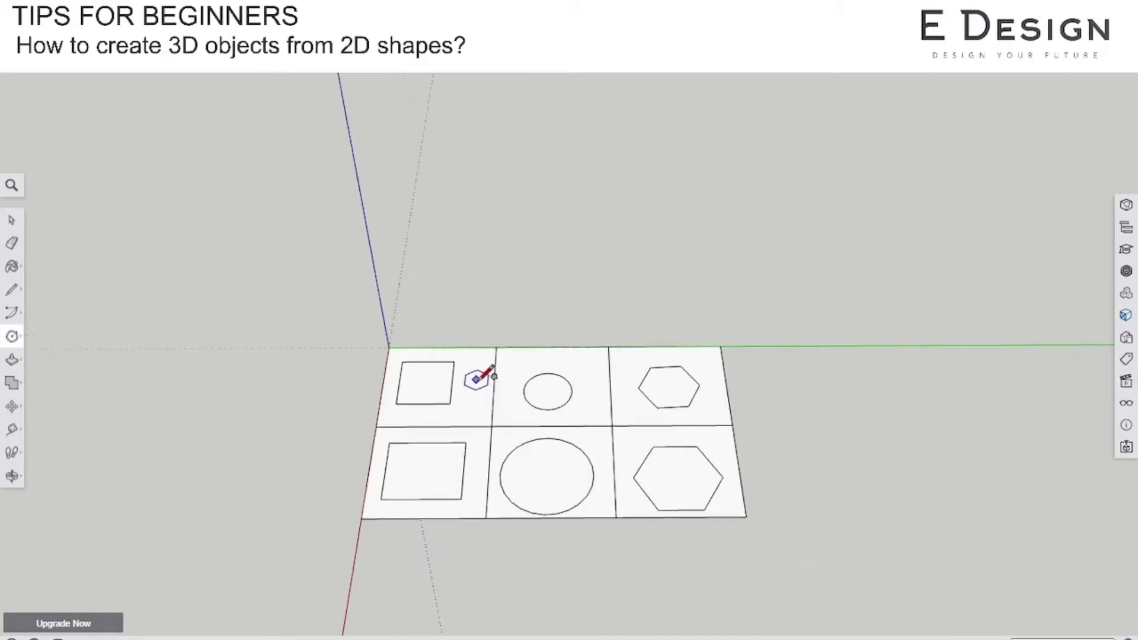
mouse_move(653, 460)
middle_mouse_down()
mouse_move(452, 389)
mouse_move(399, 272)
mouse_move(419, 437)
middle_mouse_up()
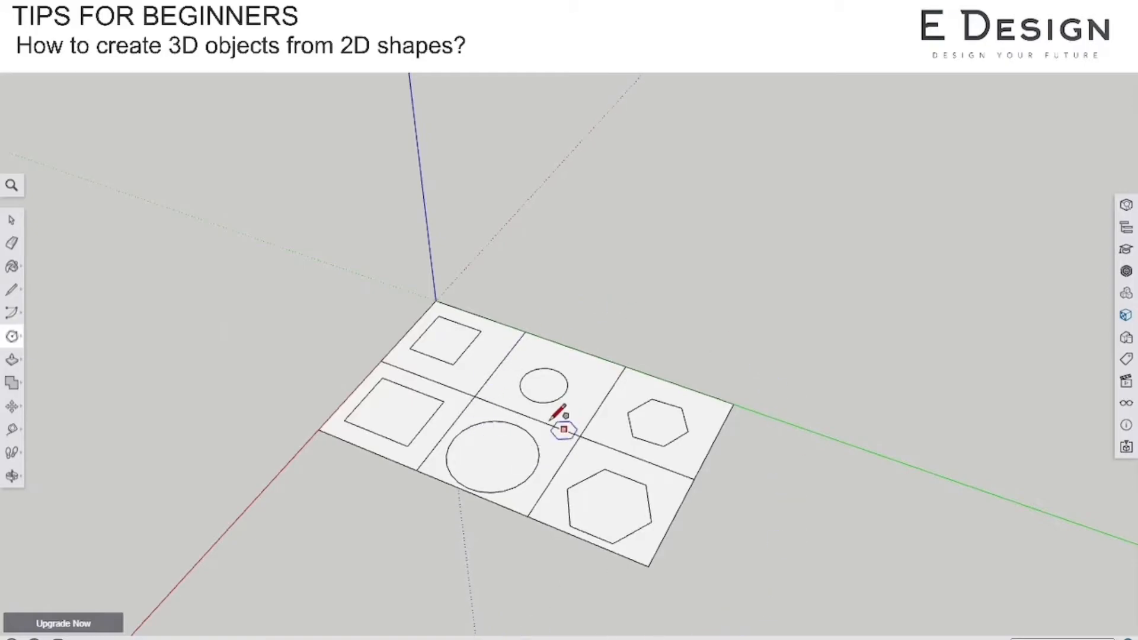
left_click(13, 363)
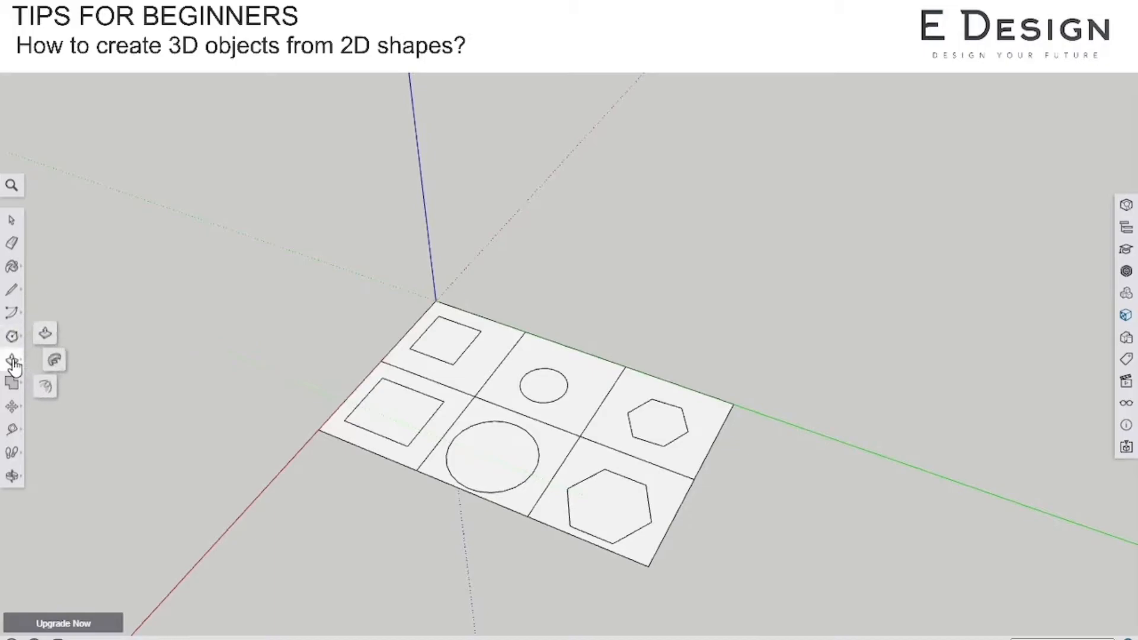
left_click(45, 336)
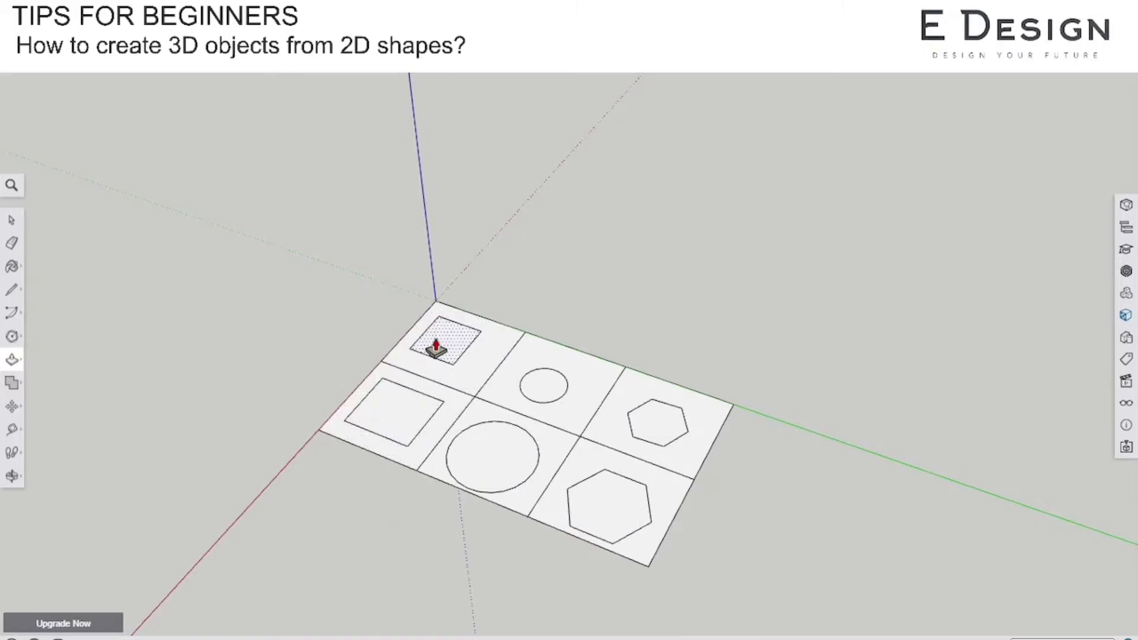
left_click_drag(436, 338, 432, 158)
Push/Pull the larger rectangle along the red axis upward into a tall box
middle_click_drag(310, 465, 743, 378)
middle_click_drag(356, 430, 421, 459)
middle_click_drag(602, 432, 274, 500)
key("p")
left_click(407, 435)
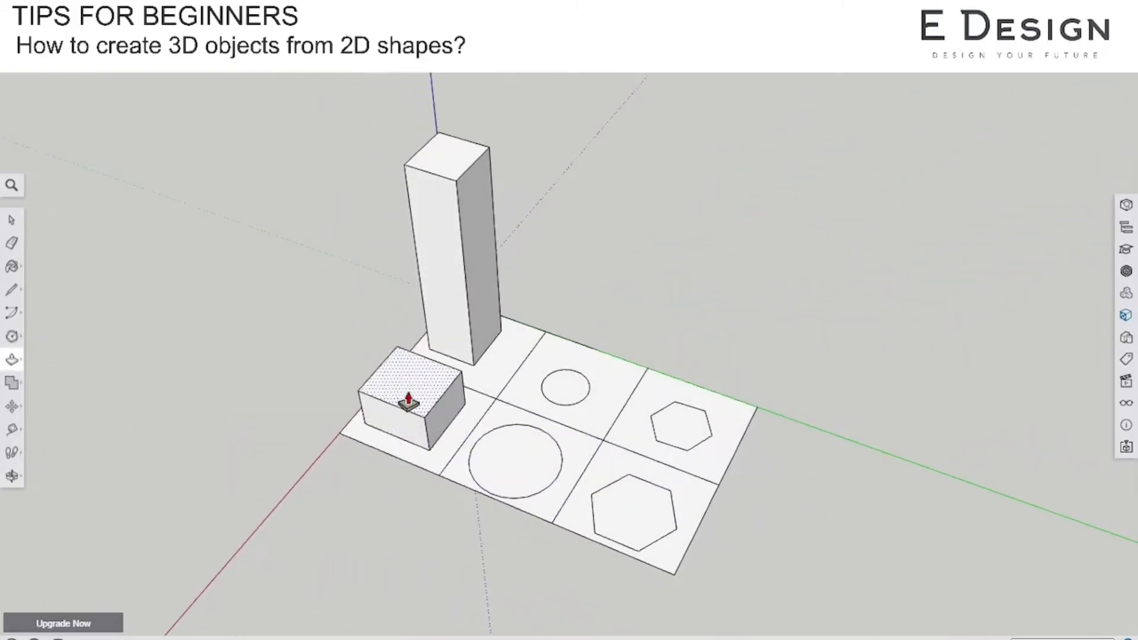
left_click(331, 162)
Push/Pull the small and large circles upward into tall cylinders
middle_click_drag(326, 415, 795, 389)
key("o")
left_click_drag(366, 463, 937, 407)
left_click_drag(602, 399, 213, 406)
key("p")
middle_click_drag(763, 387, 243, 426)
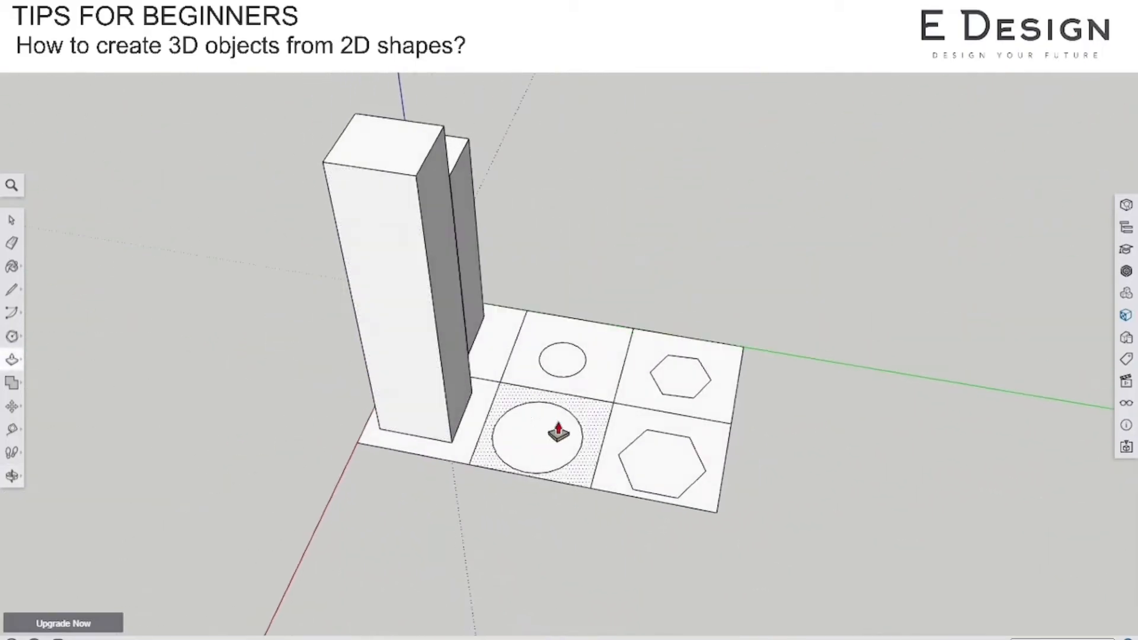
scroll(532, 422, "up", 3)
middle_click_drag(531, 422, 361, 432)
left_click_drag(579, 365, 579, 178)
left_click_drag(503, 417, 465, 155)
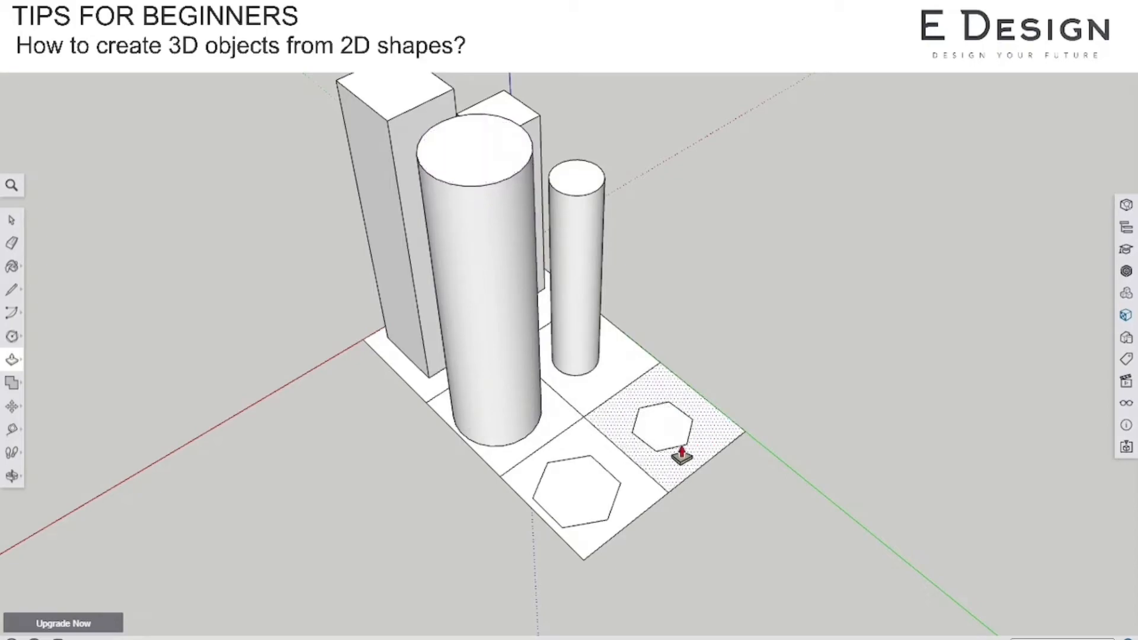
Push/Pull the small and large hexagons upward into tall hexagonal prisms
left_click_drag(667, 325, 667, 250)
left_click_drag(564, 483, 541, 183)
middle_click_drag(717, 371, 291, 413)
middle_click_drag(732, 446, 899, 518)
key("p")
Draw a second ground rectangle along the green axis beyond the grid with Rotated Rectangle, about 9905 mm by 21908 mm
left_click(11, 480)
left_click(63, 452)
left_click_drag(628, 396, 427, 378)
scroll(546, 406, "up", 5)
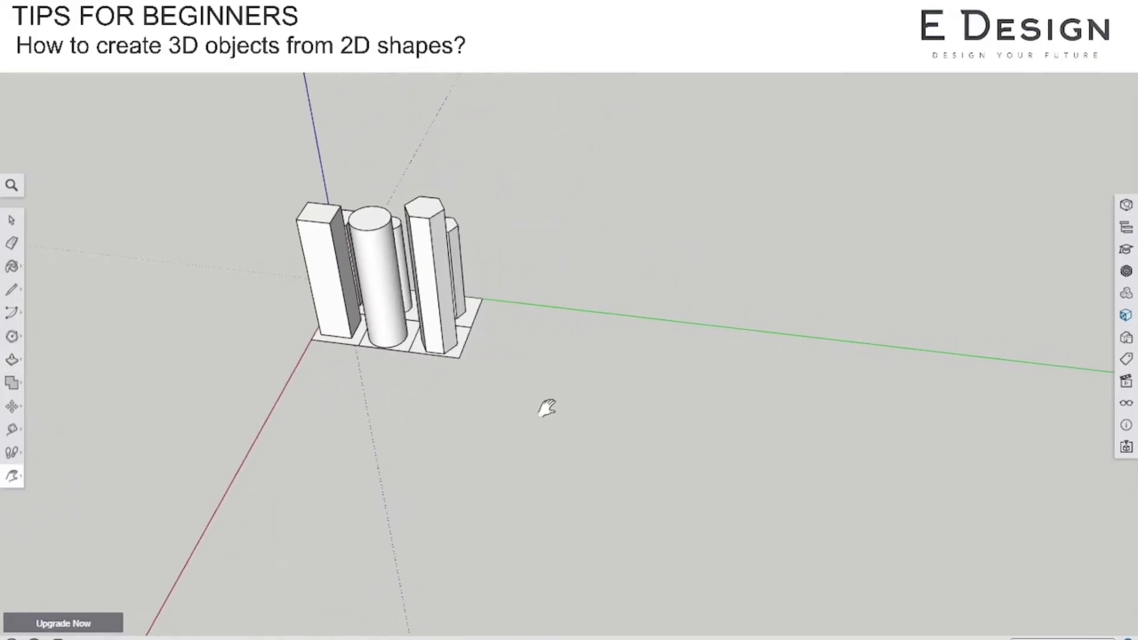
left_click(13, 317)
left_click(13, 338)
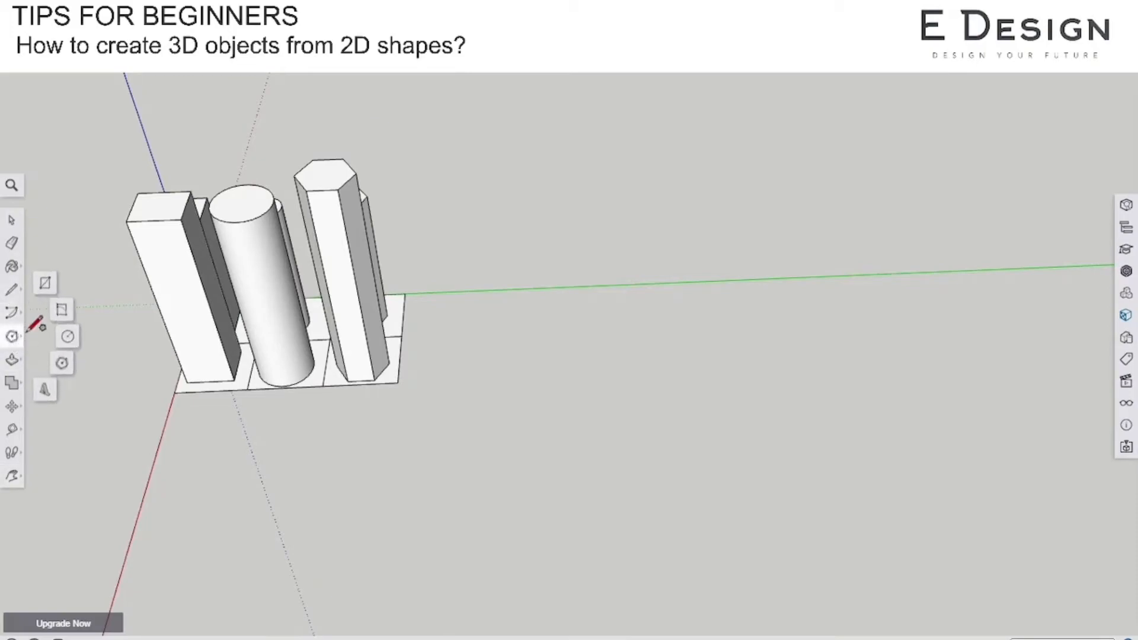
left_click(62, 310)
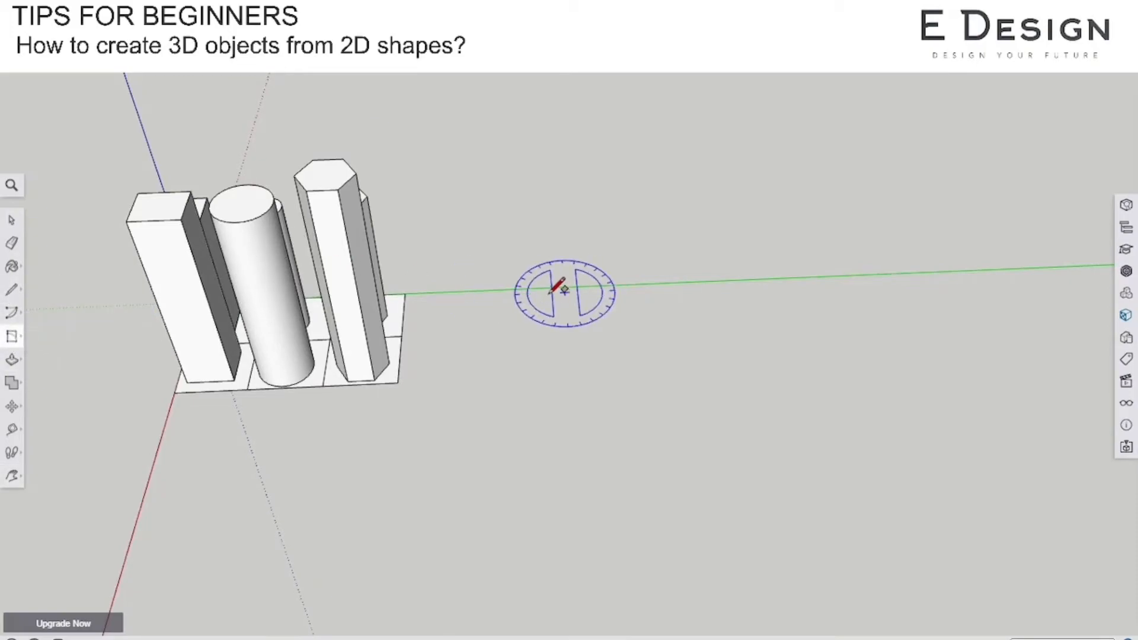
left_click(551, 376)
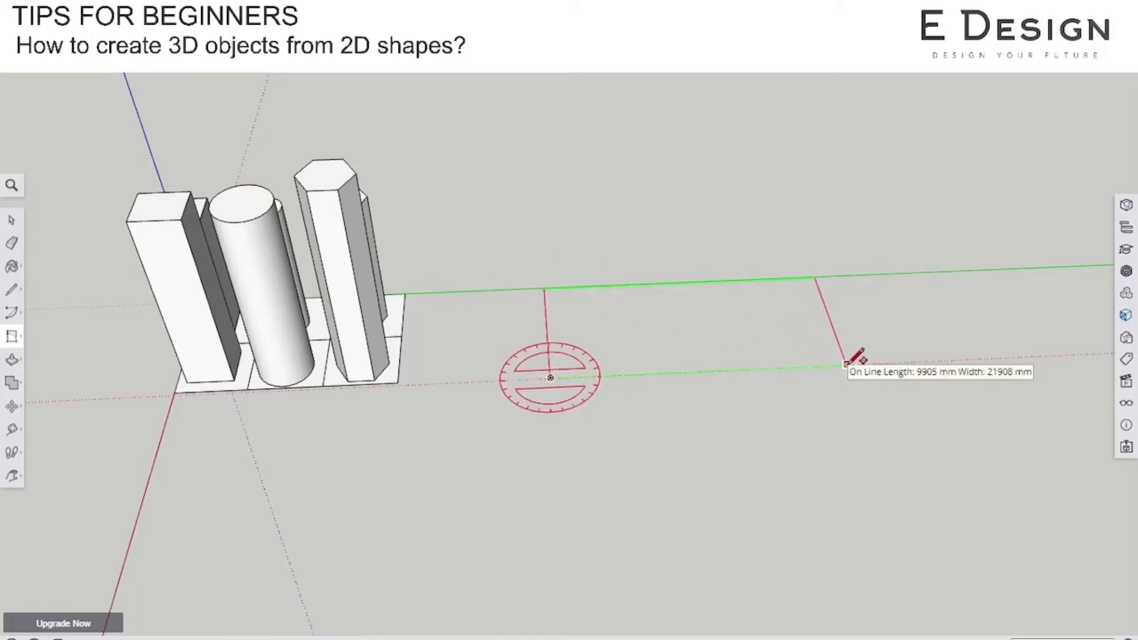
left_click(842, 364)
middle_click_drag(778, 377, 742, 439)
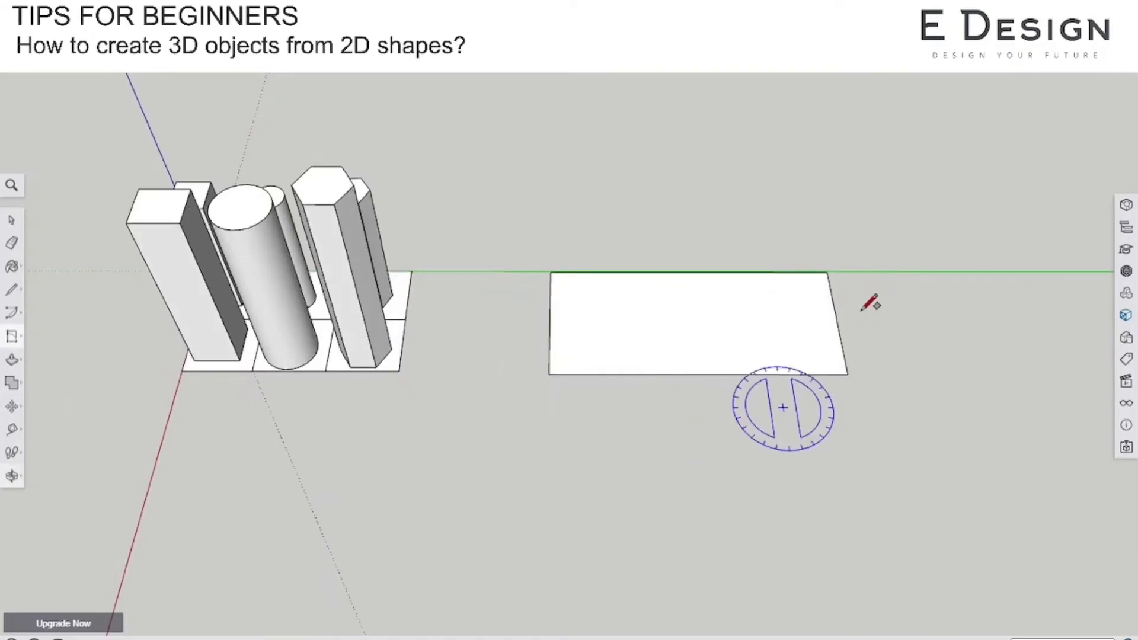
Draw a T-shaped outline with the Line tool in the second rectangle's corner on the green axis nearest the grid
scroll(863, 307, "up", 2)
scroll(863, 307, "up", 1)
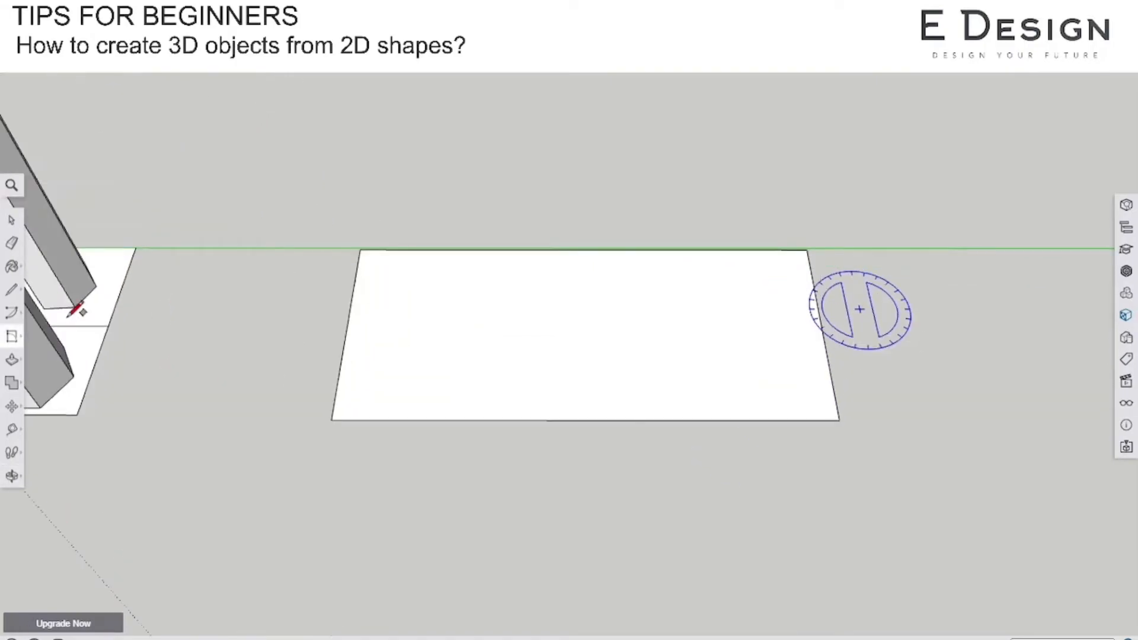
left_click(7, 291)
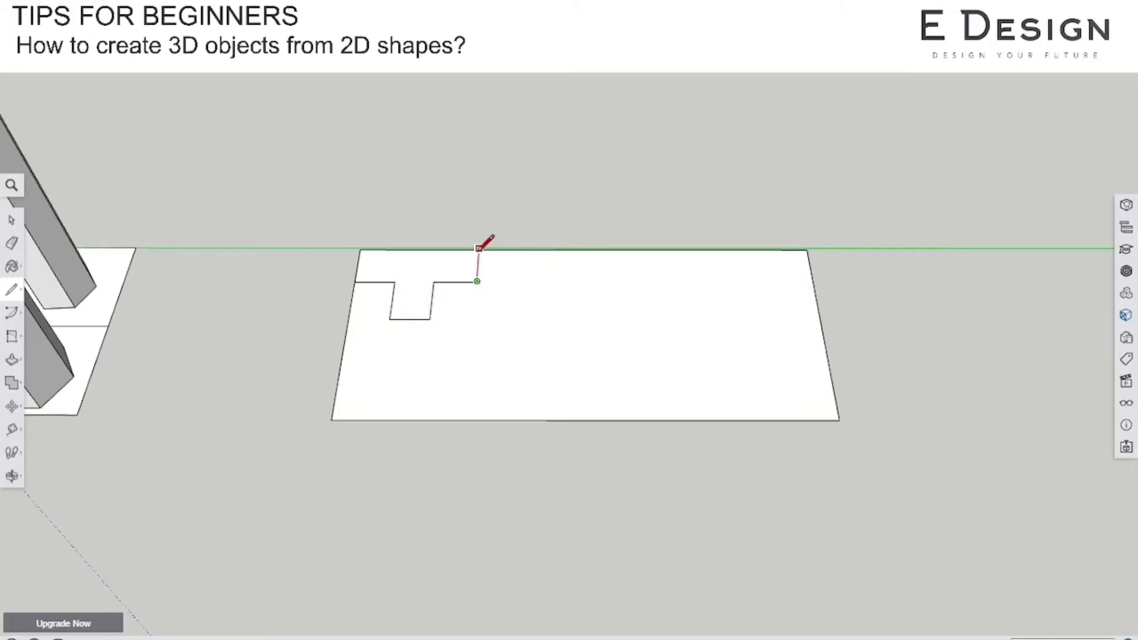
Push/Pull the T-shaped face upward into a tall T-section column
left_click(12, 360)
left_click_drag(401, 310, 426, 107)
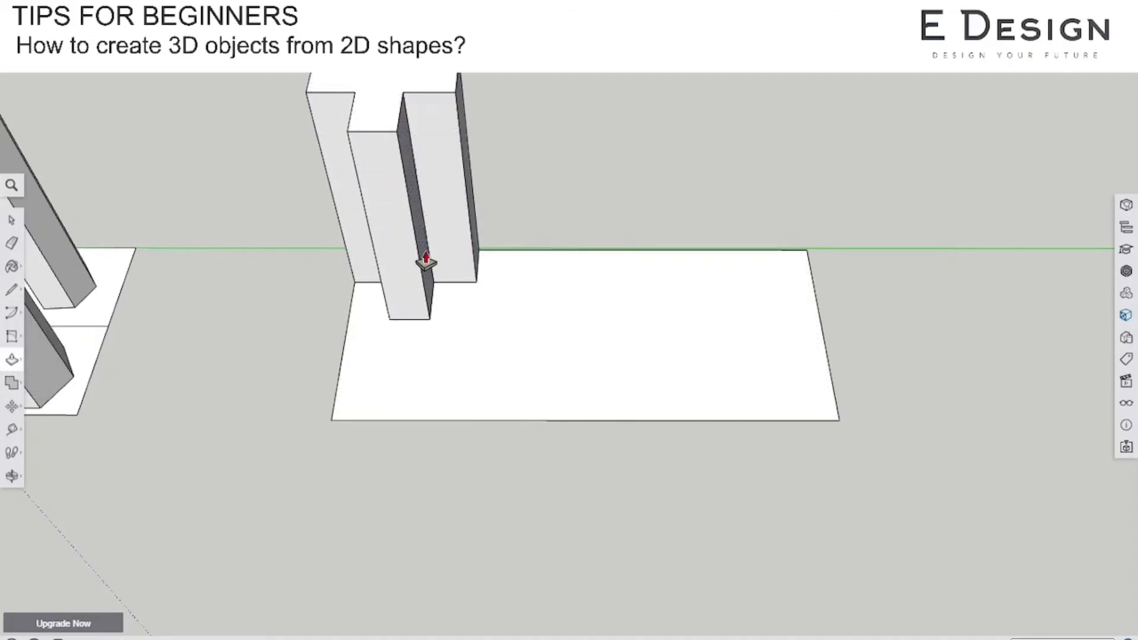
scroll(450, 309, "down", 2)
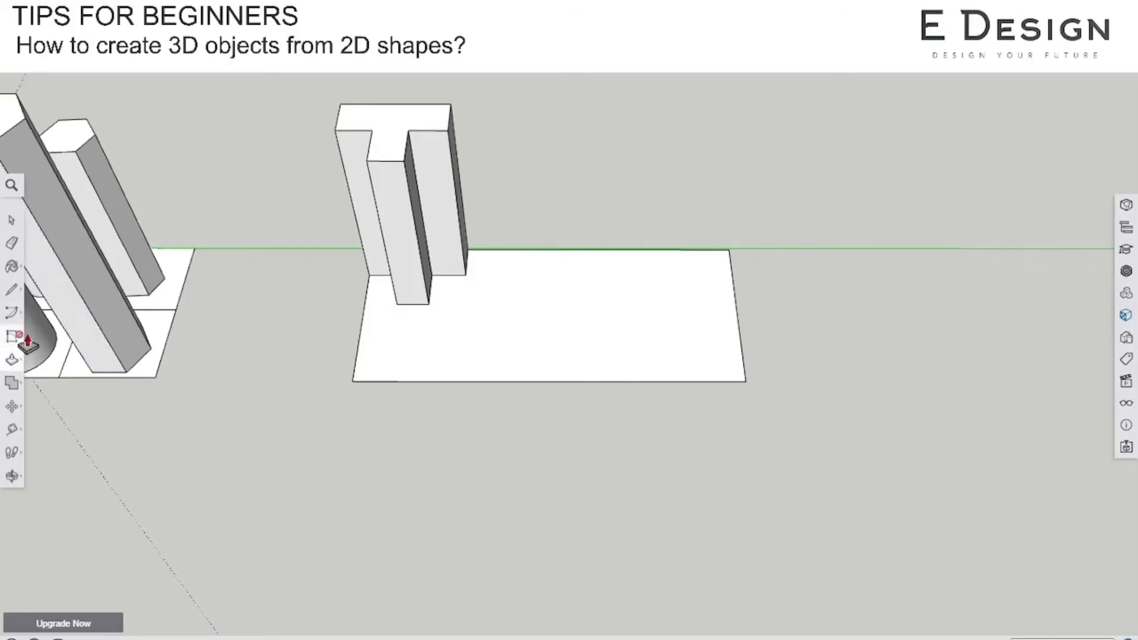
Draw three parallel diagonal lines across the second rectangle's corner diagonally opposite the T-shaped column
middle_click_drag(409, 340, 389, 264)
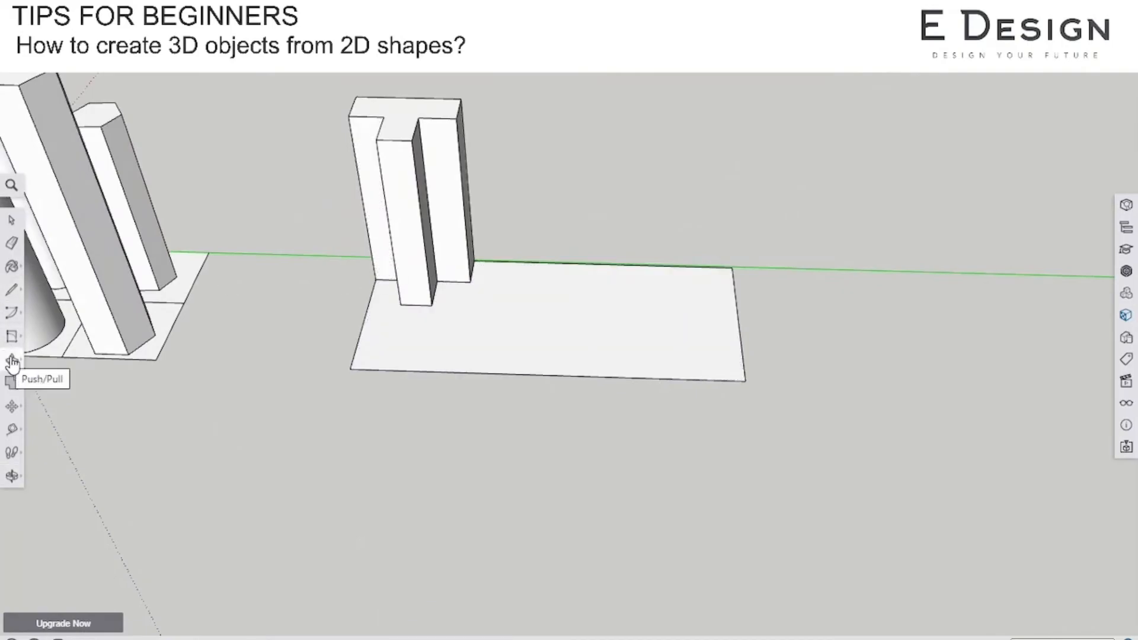
left_click(13, 338)
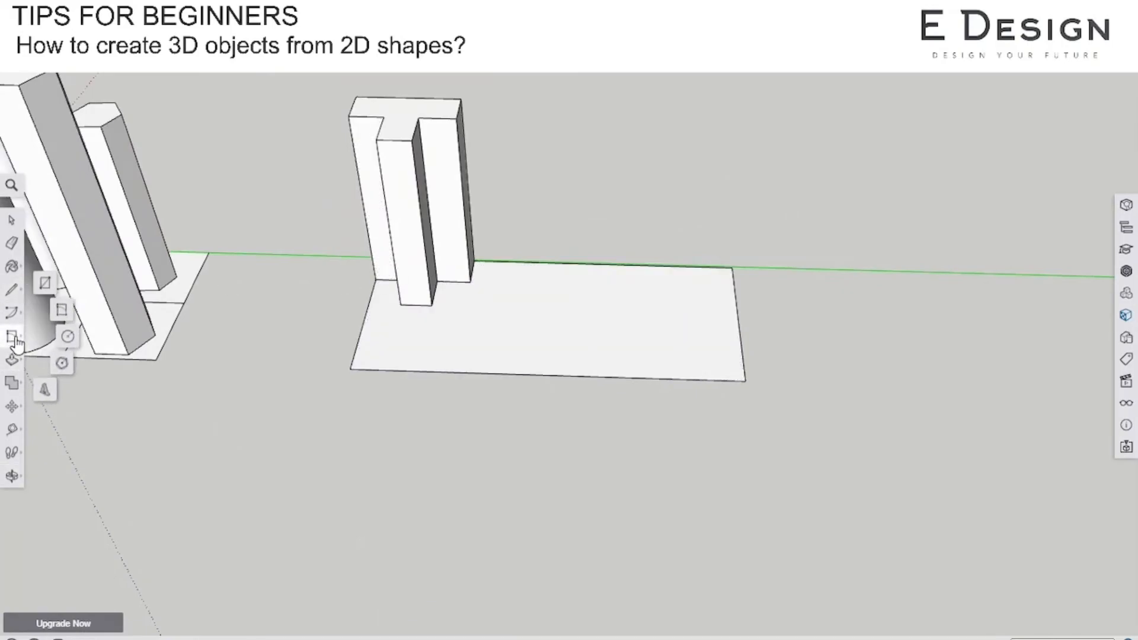
left_click(11, 290)
scroll(553, 390, "up", 3)
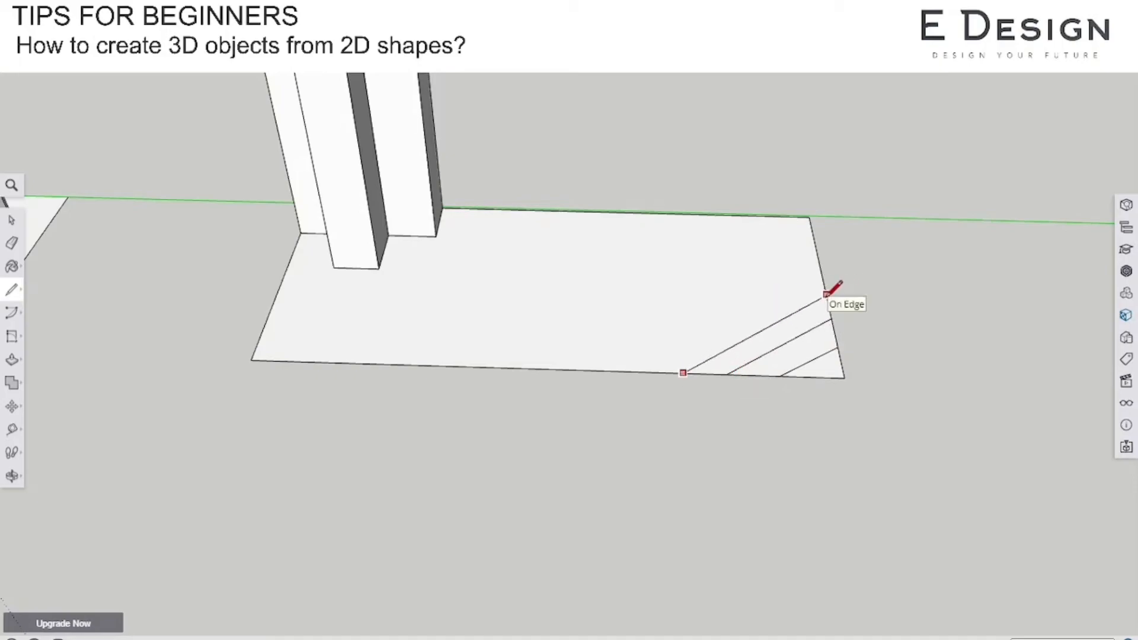
Push/Pull the corner triangle and the innermost diagonal strip upward, leaving the strip between them flat
middle_click_drag(579, 442, 88, 360)
left_click(11, 363)
left_click_drag(780, 437, 794, 295)
middle_click_drag(589, 452, 907, 442)
left_click_drag(815, 302, 830, 176)
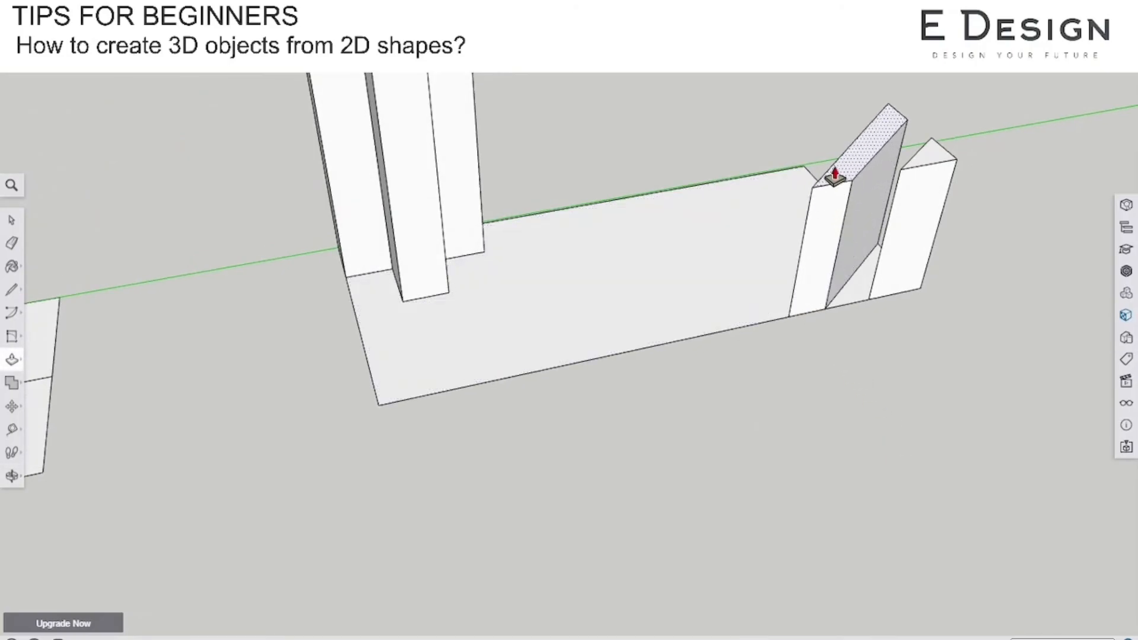
Examine the extruded solids on both base rectangles from several angles and distances
middle_click_drag(940, 297, 424, 256)
middle_click_drag(1016, 389, 1016, 297)
scroll(770, 370, "down", 6)
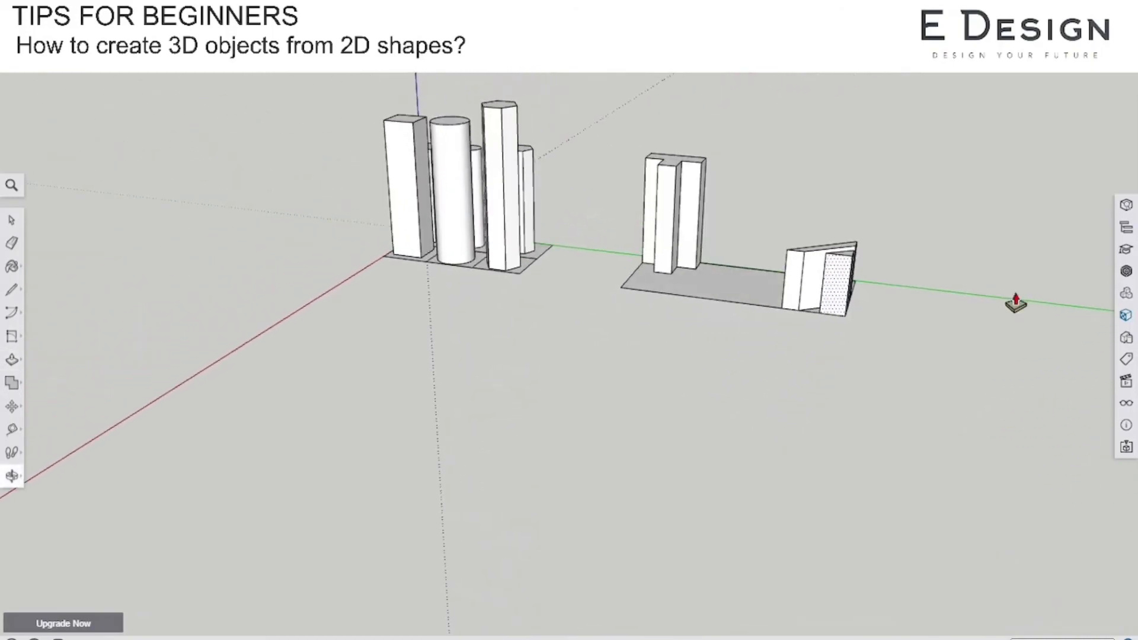
left_click(9, 474)
left_click_drag(569, 326, 811, 403)
scroll(699, 326, "up", 5)
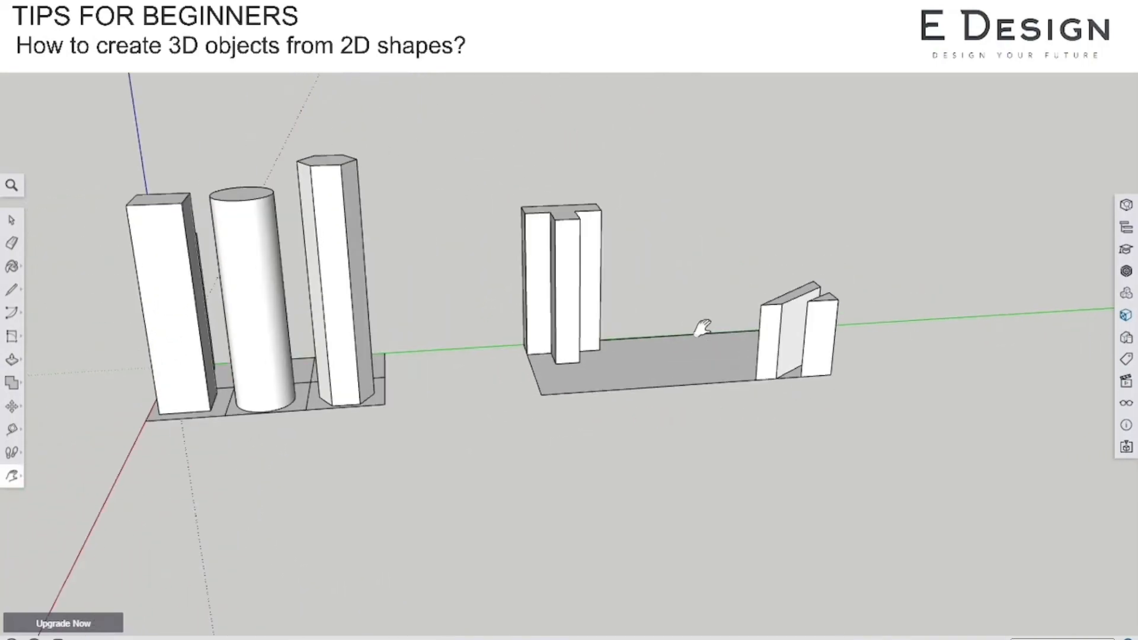
key("h")
key("o")
left_click_drag(702, 327, 625, 508)
key("h")
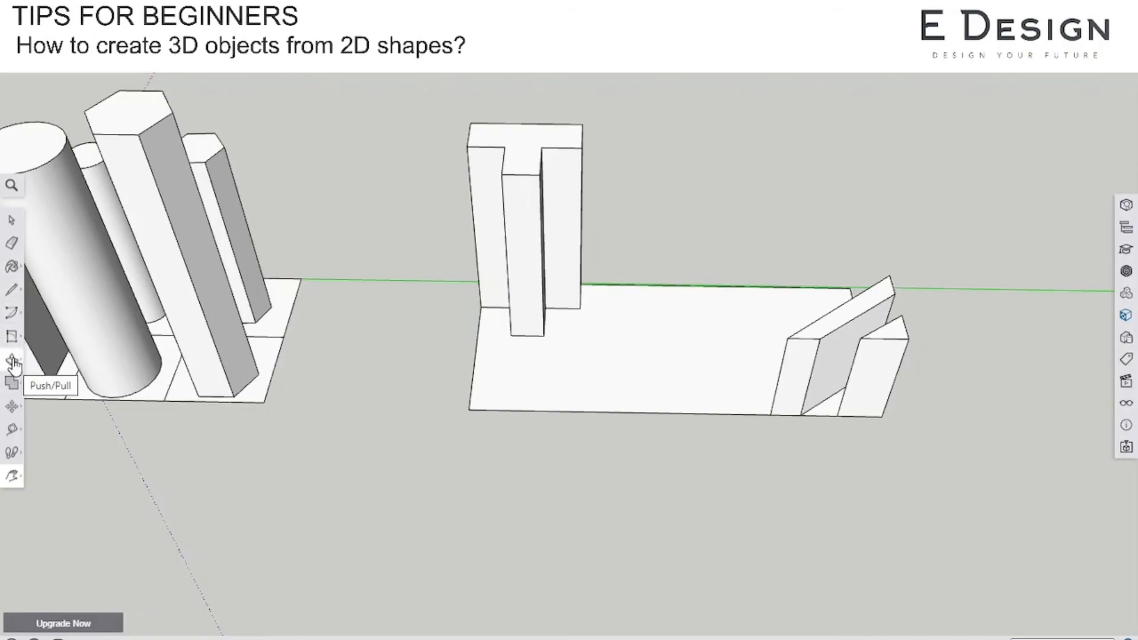
scroll(342, 356, "down", 3)
left_click_drag(343, 358, 537, 207)
key("o")
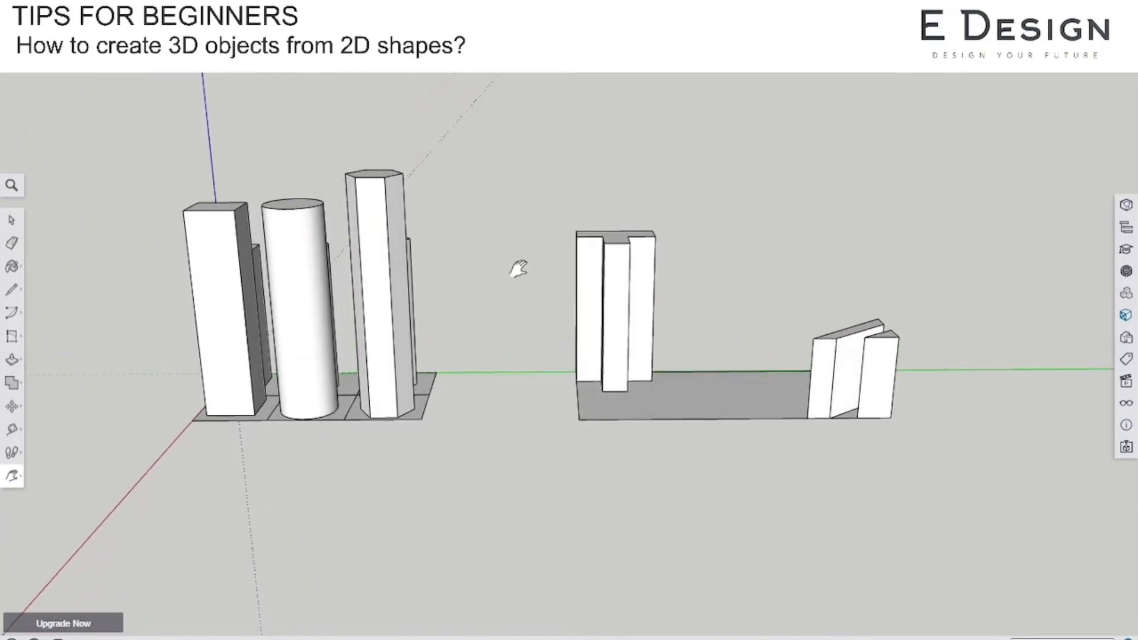
left_click_drag(518, 269, 525, 275)
key("o")
left_click_drag(609, 306, 612, 435)
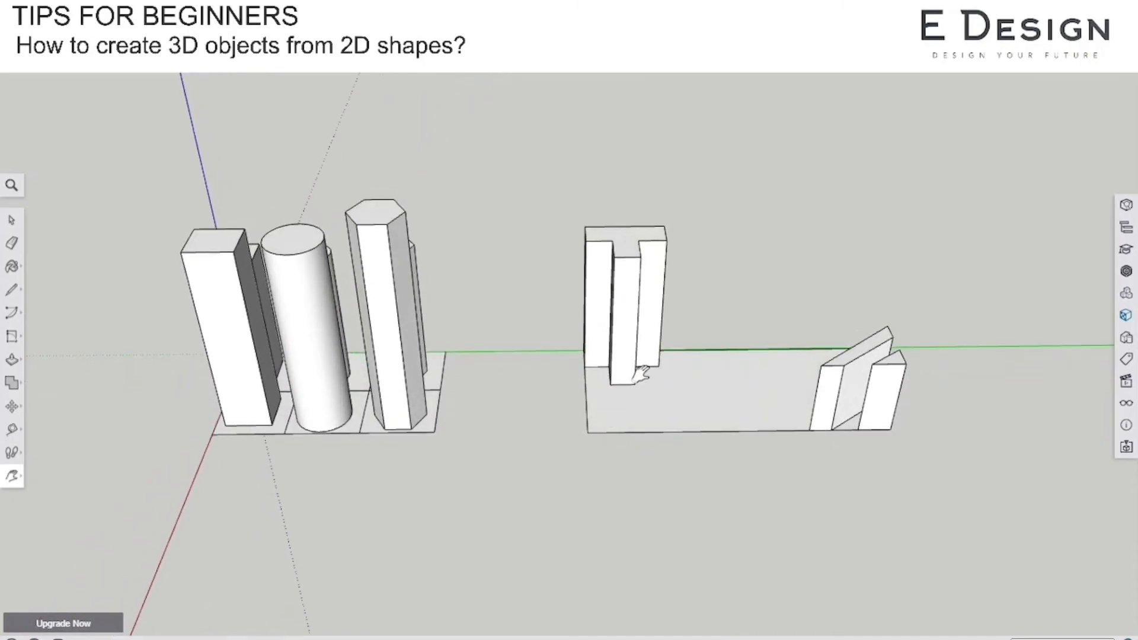
left_click_drag(641, 375, 633, 380)
scroll(545, 371, "down", 3)
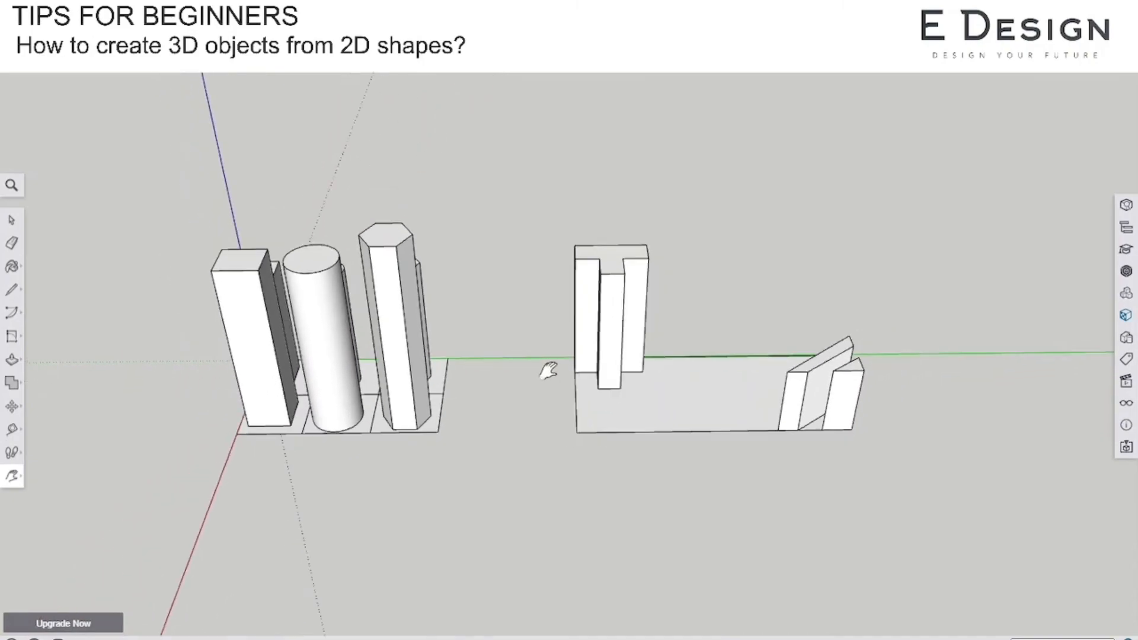
mouse_move(552, 368)
left_mouse_down()
mouse_move(582, 363)
mouse_move(568, 366)
left_mouse_up()
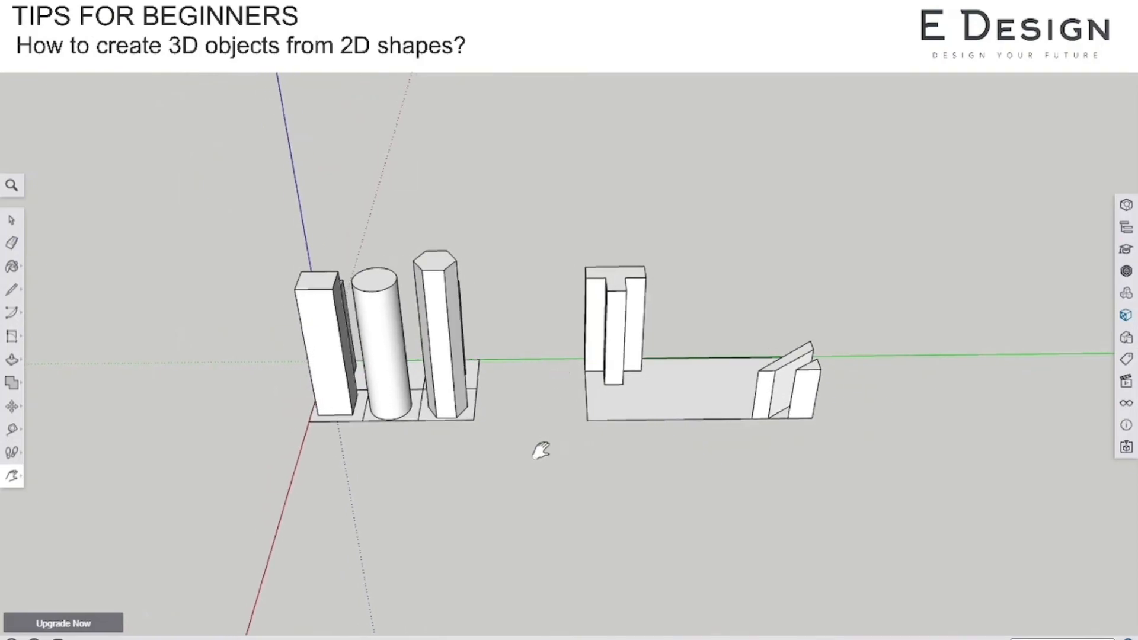